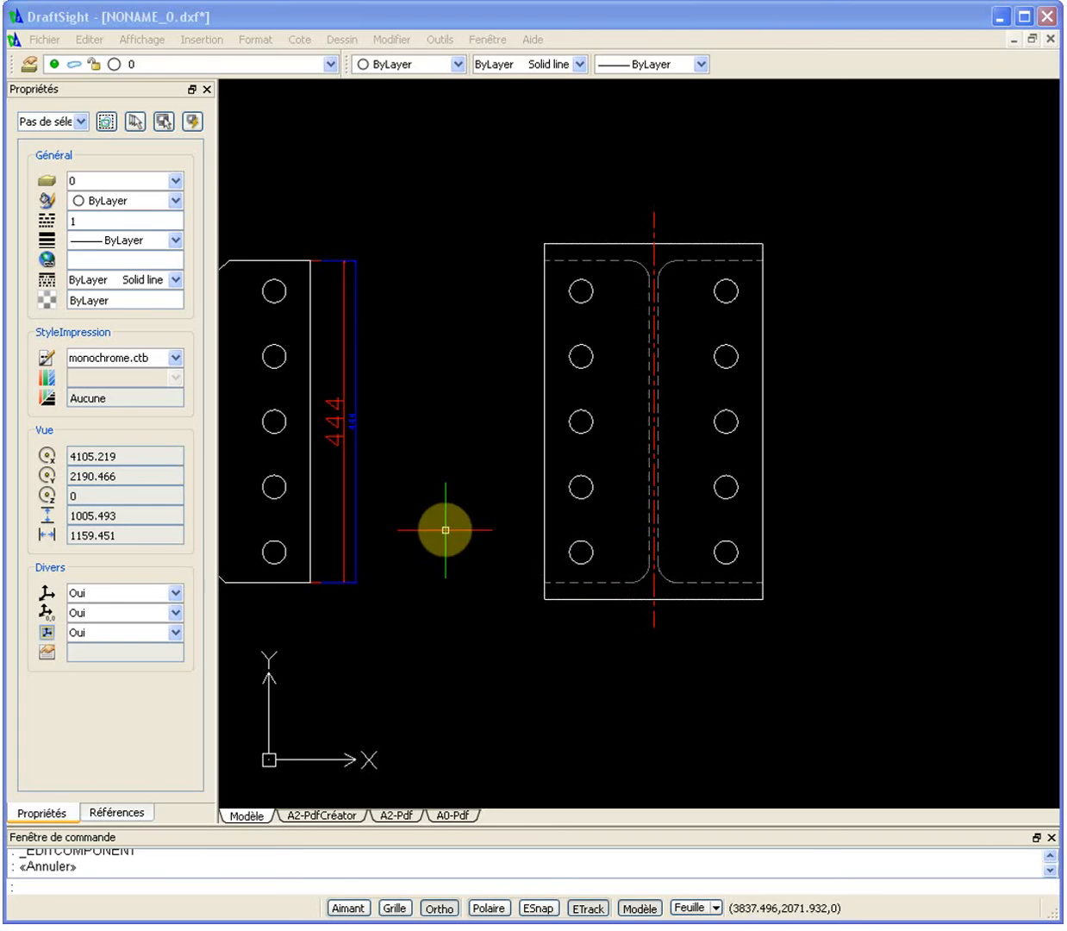
Step: Examine which blocks make up the middle beam and plate view and the separate chamfered plate by selecting them in turn
{"action": "scroll", "coordinate": [452, 524], "scroll_direction": "down", "scroll_amount": 2}
{"action": "middle_click_drag", "start_coordinate": [470, 528], "coordinate": [845, 454]}
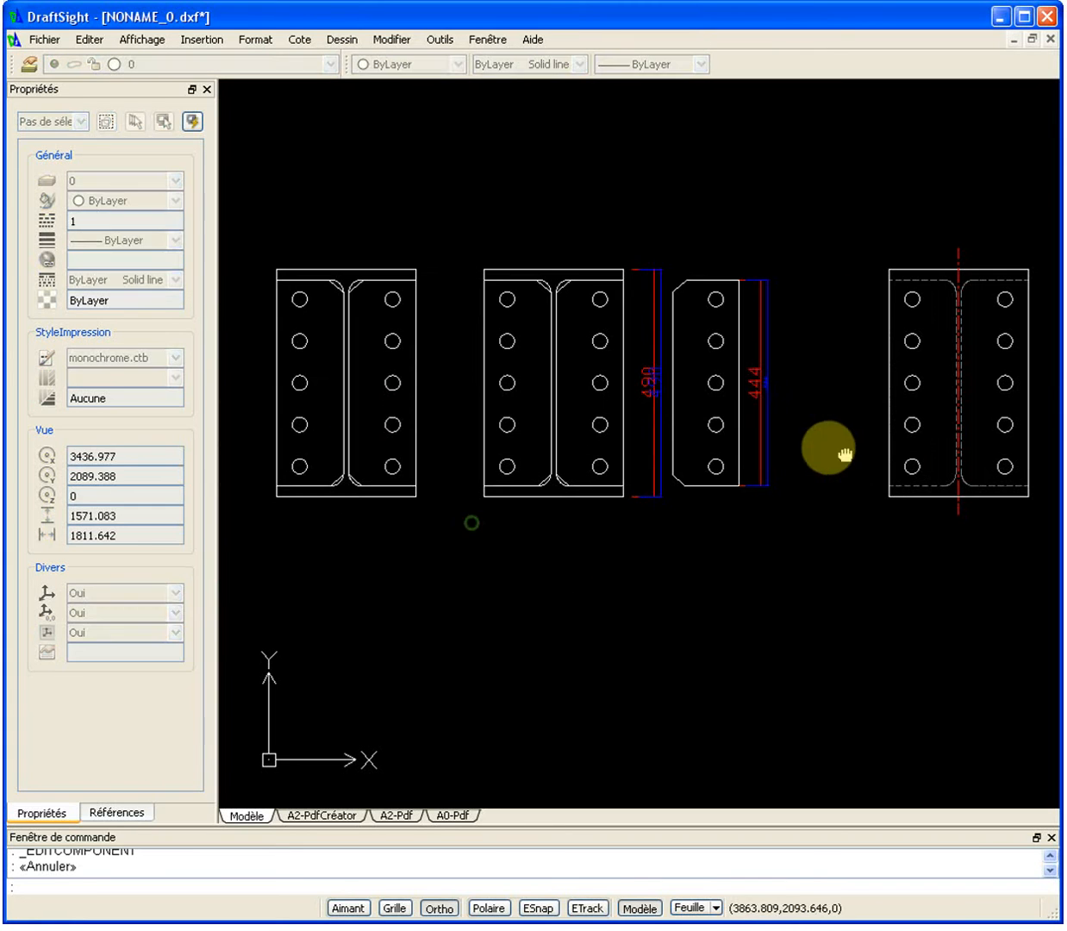
{"action": "left_click", "coordinate": [737, 444]}
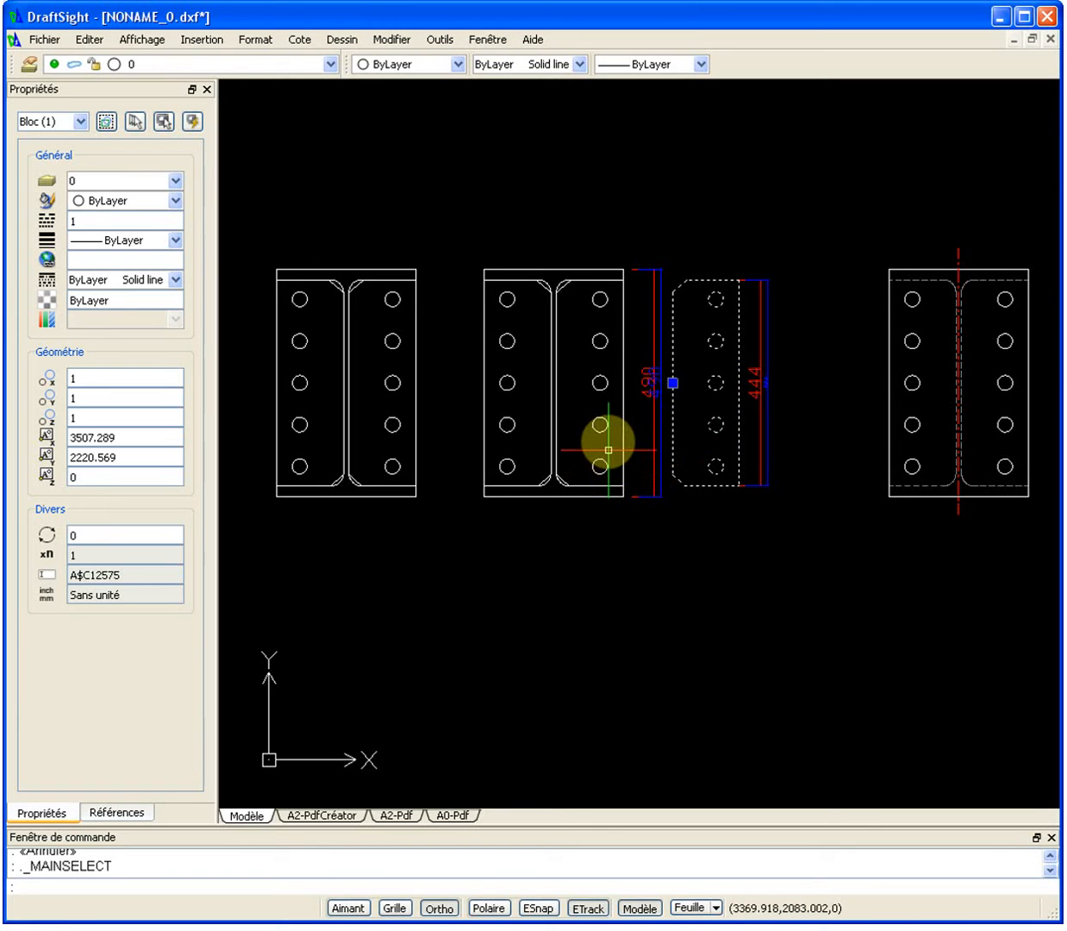
{"action": "key", "text": "Escape"}
{"action": "left_click", "coordinate": [619, 420]}
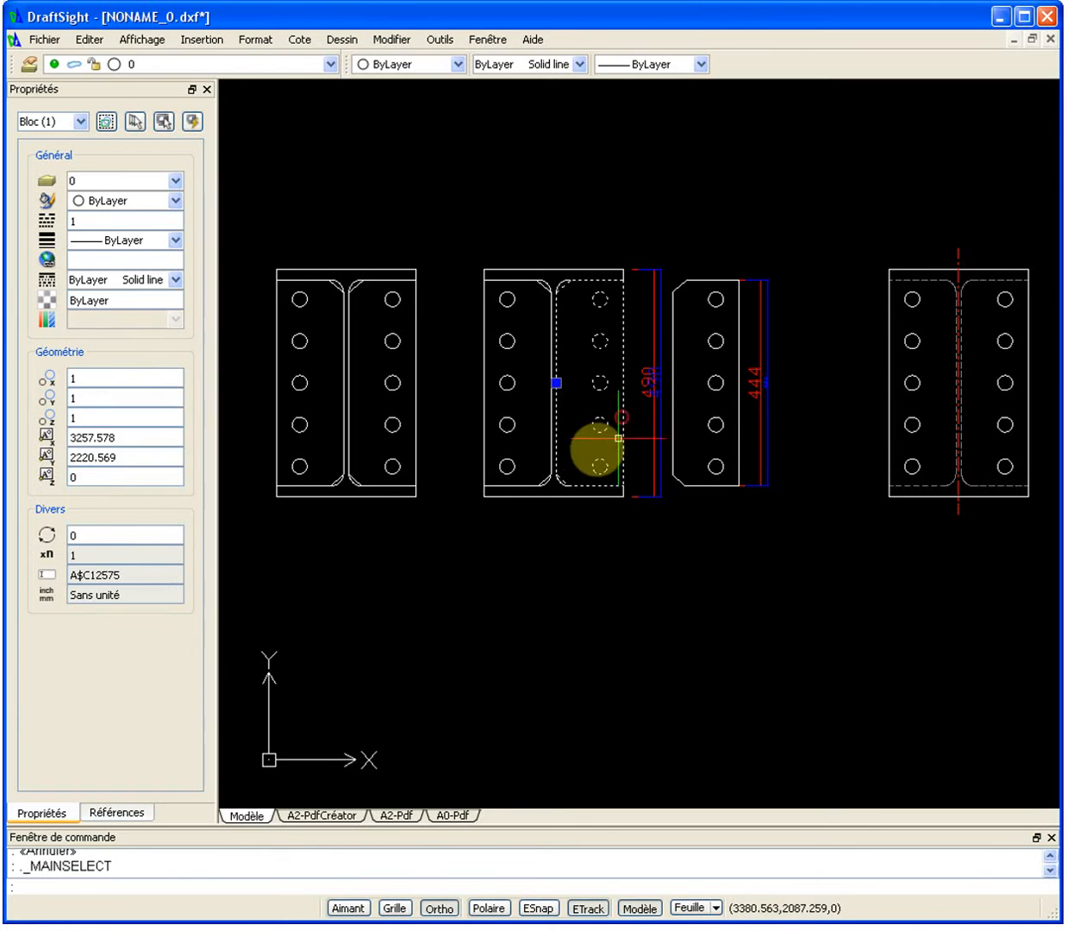
{"action": "left_click", "coordinate": [485, 435]}
{"action": "key", "text": "Escape"}
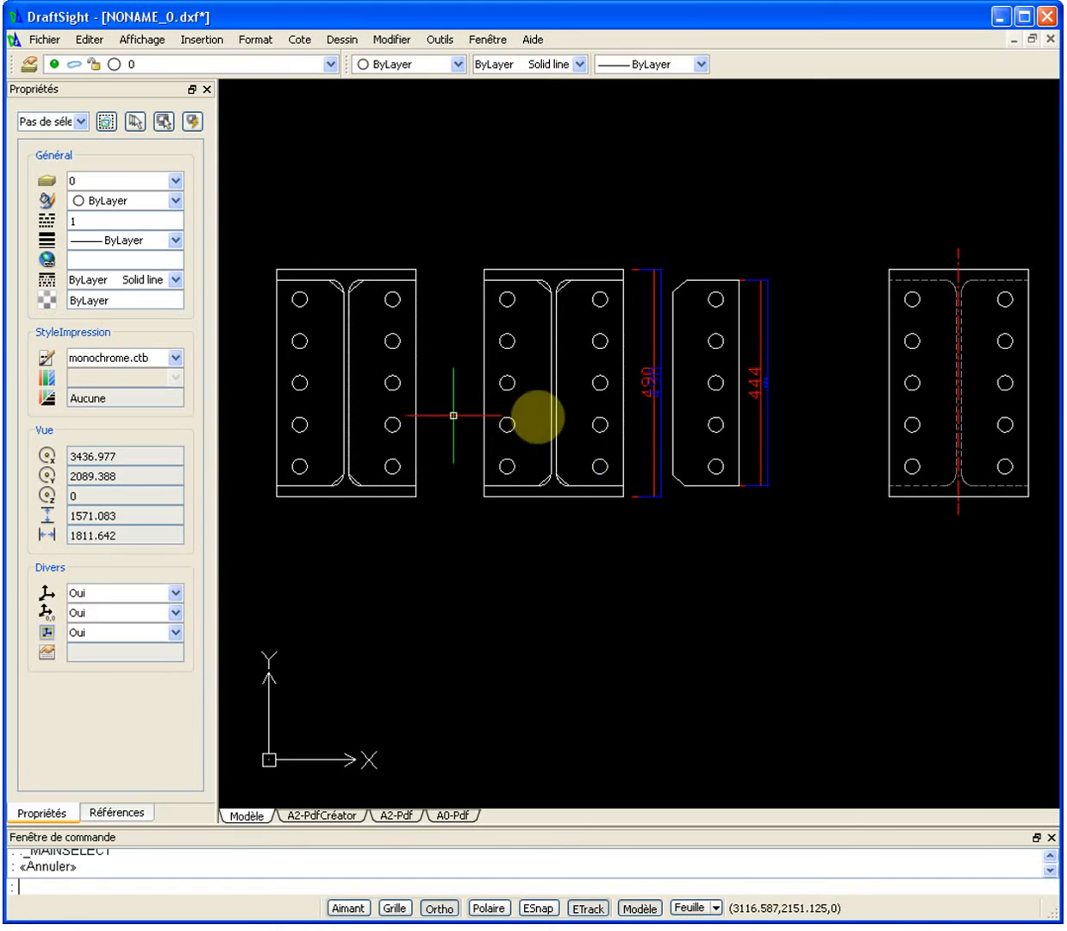
{"action": "left_click", "coordinate": [623, 432]}
{"action": "left_click", "coordinate": [562, 494]}
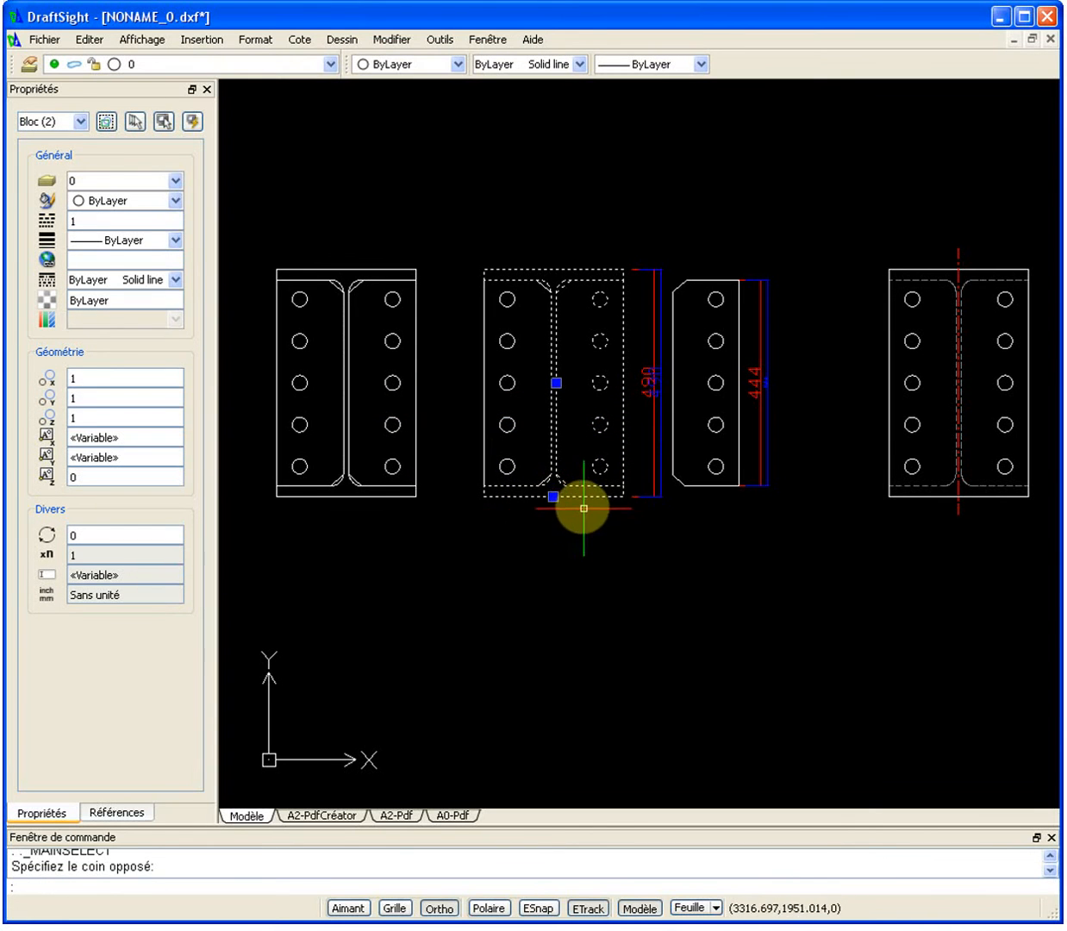
{"action": "key", "text": "Escape"}
Step: Set up a WBLOCK export of the dashed beam end-plate view with its centreline, basing insertion where the axis meets the plate's lower edge
{"action": "scroll", "coordinate": [333, 393], "scroll_direction": "down", "scroll_amount": 2}
{"action": "scroll", "coordinate": [750, 382], "scroll_direction": "up", "scroll_amount": 5}
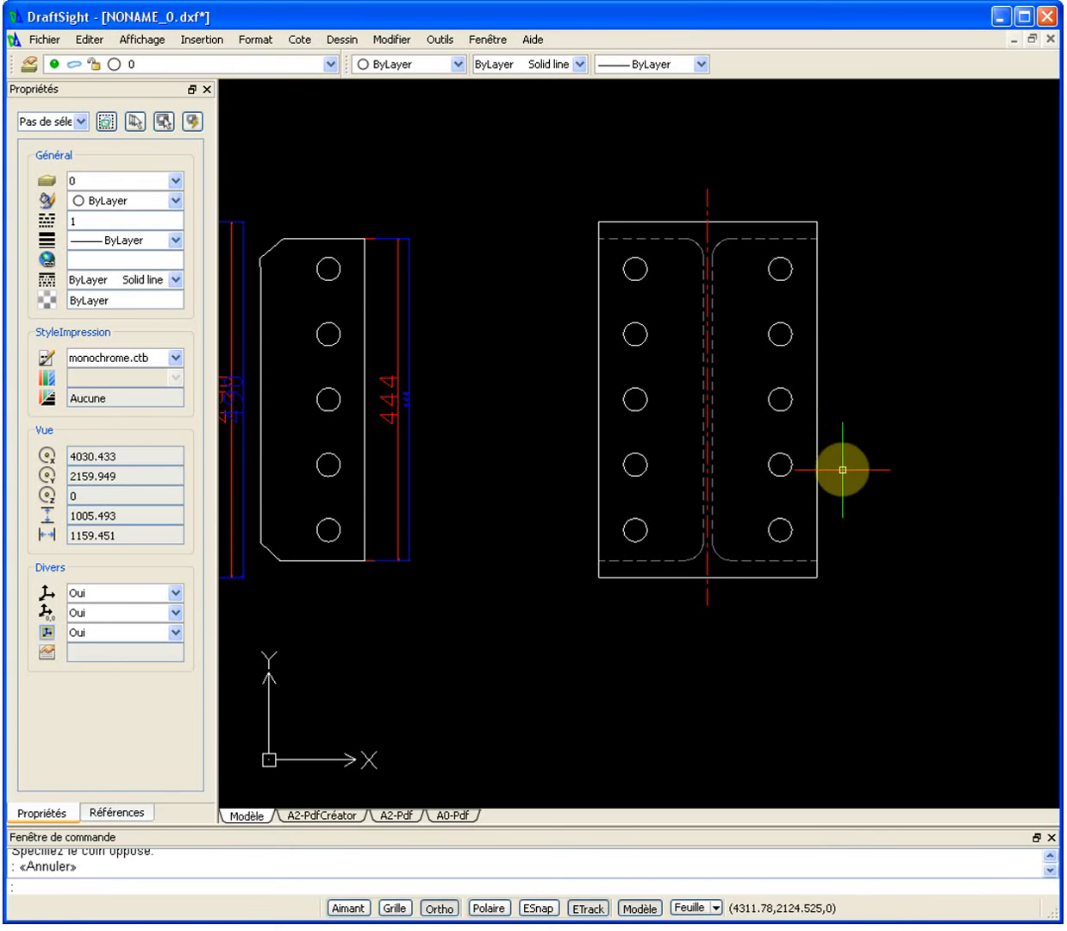
{"action": "scroll", "coordinate": [752, 497], "scroll_direction": "down", "scroll_amount": 1}
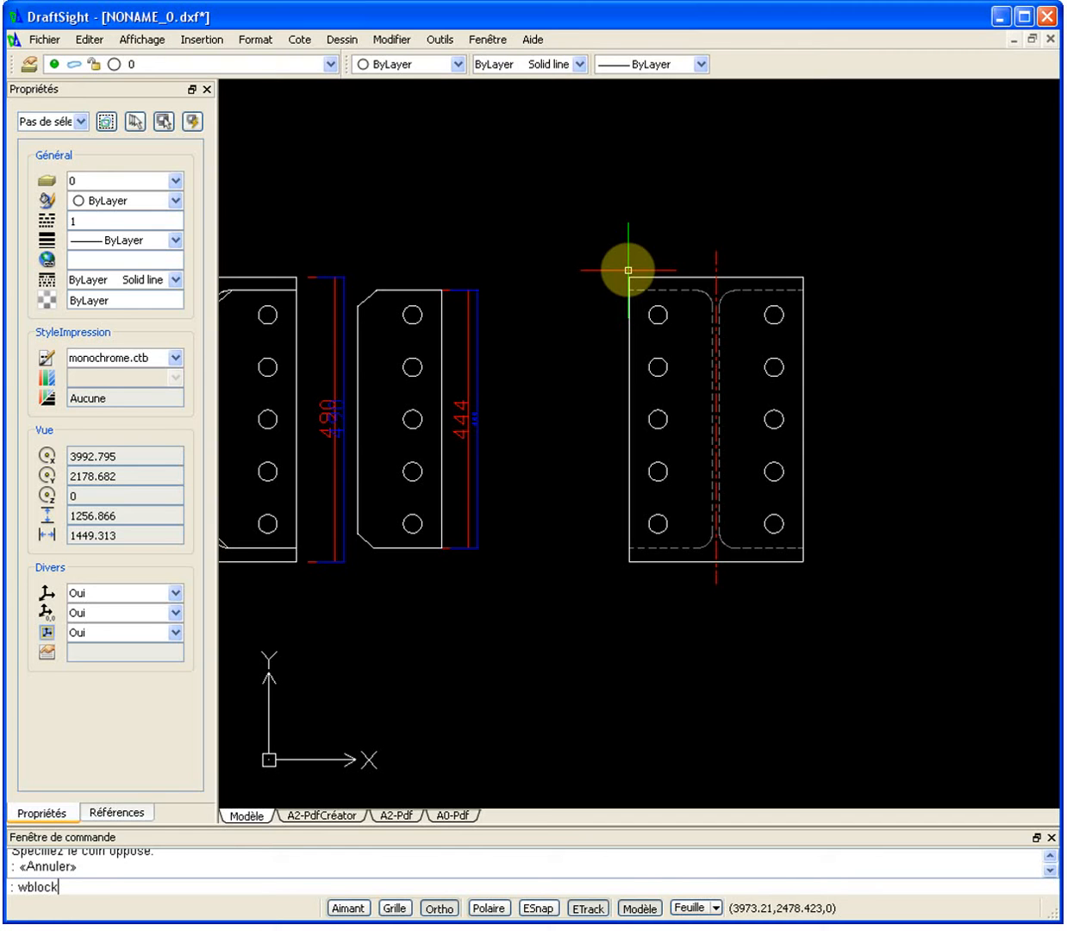
{"action": "key", "text": "Return"}
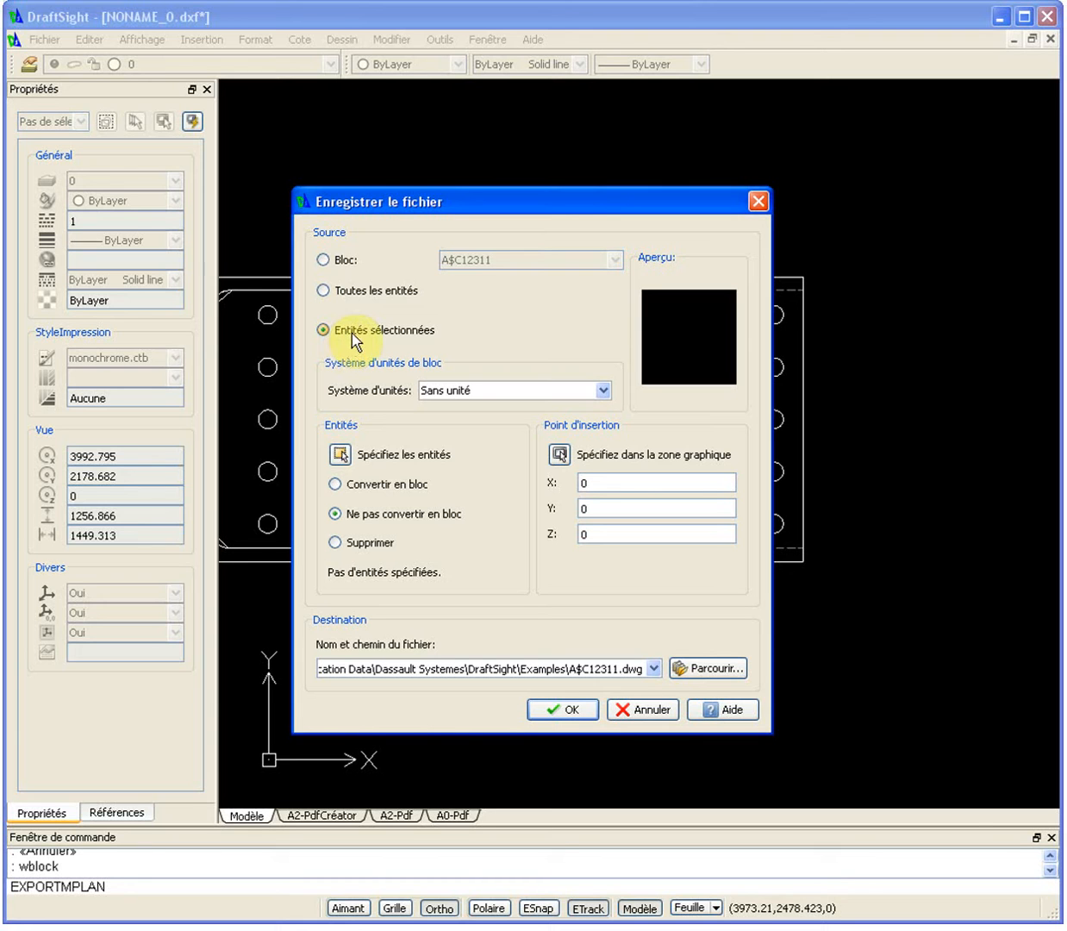
{"action": "left_click", "coordinate": [341, 457]}
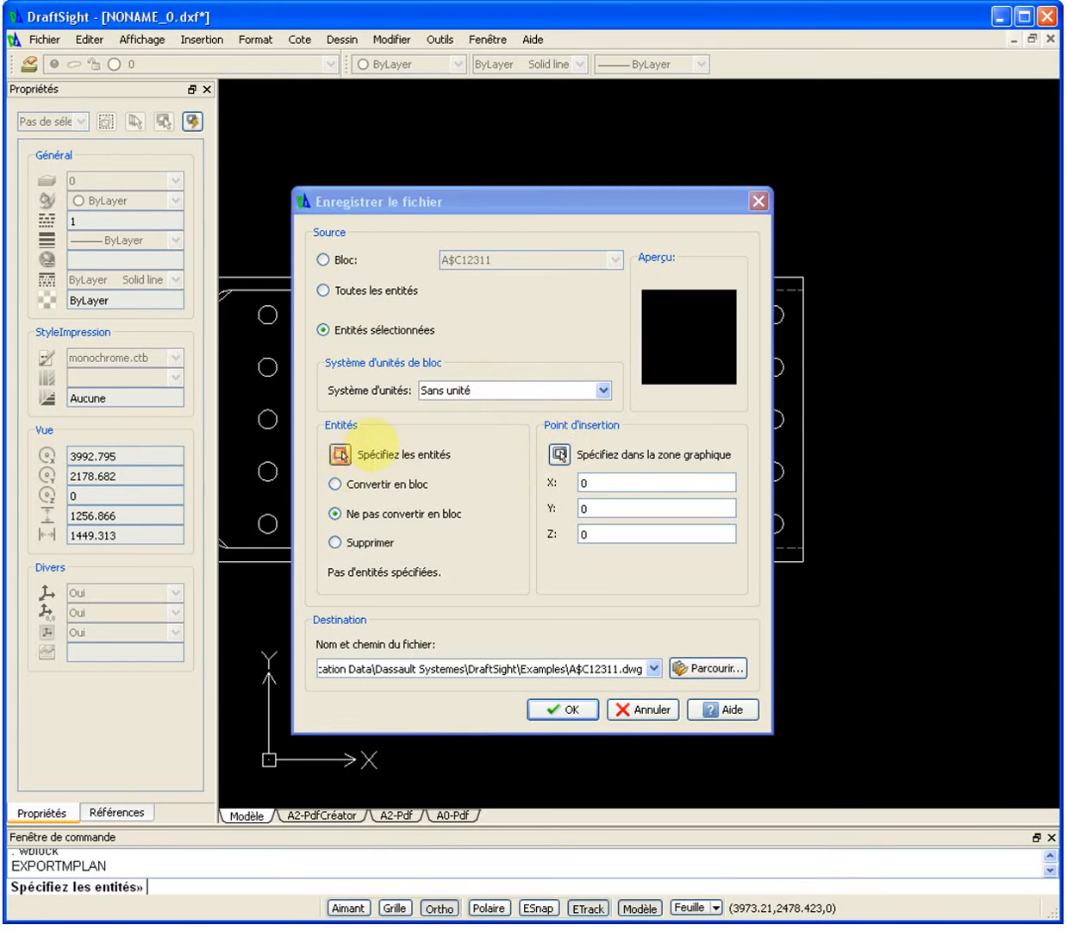
{"action": "left_click", "coordinate": [594, 220]}
{"action": "left_click", "coordinate": [873, 636]}
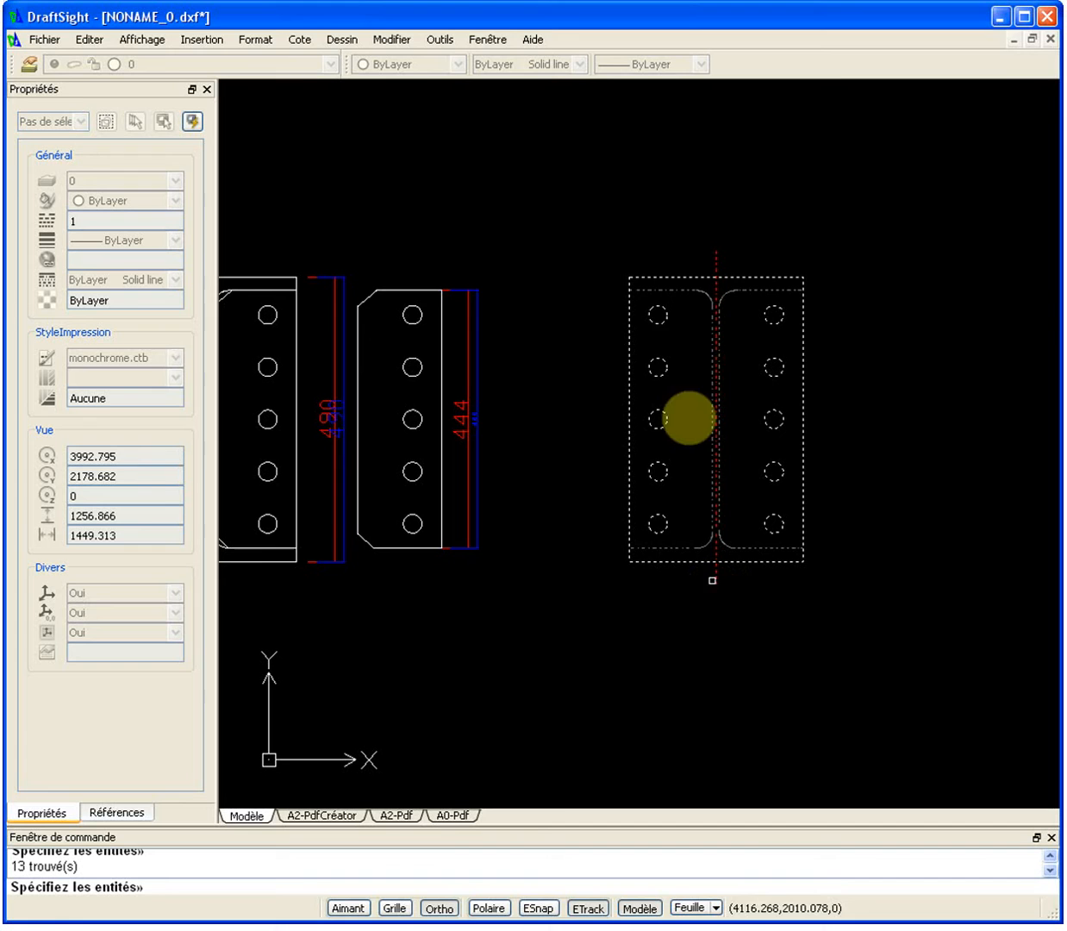
{"action": "right_click", "coordinate": [663, 345]}
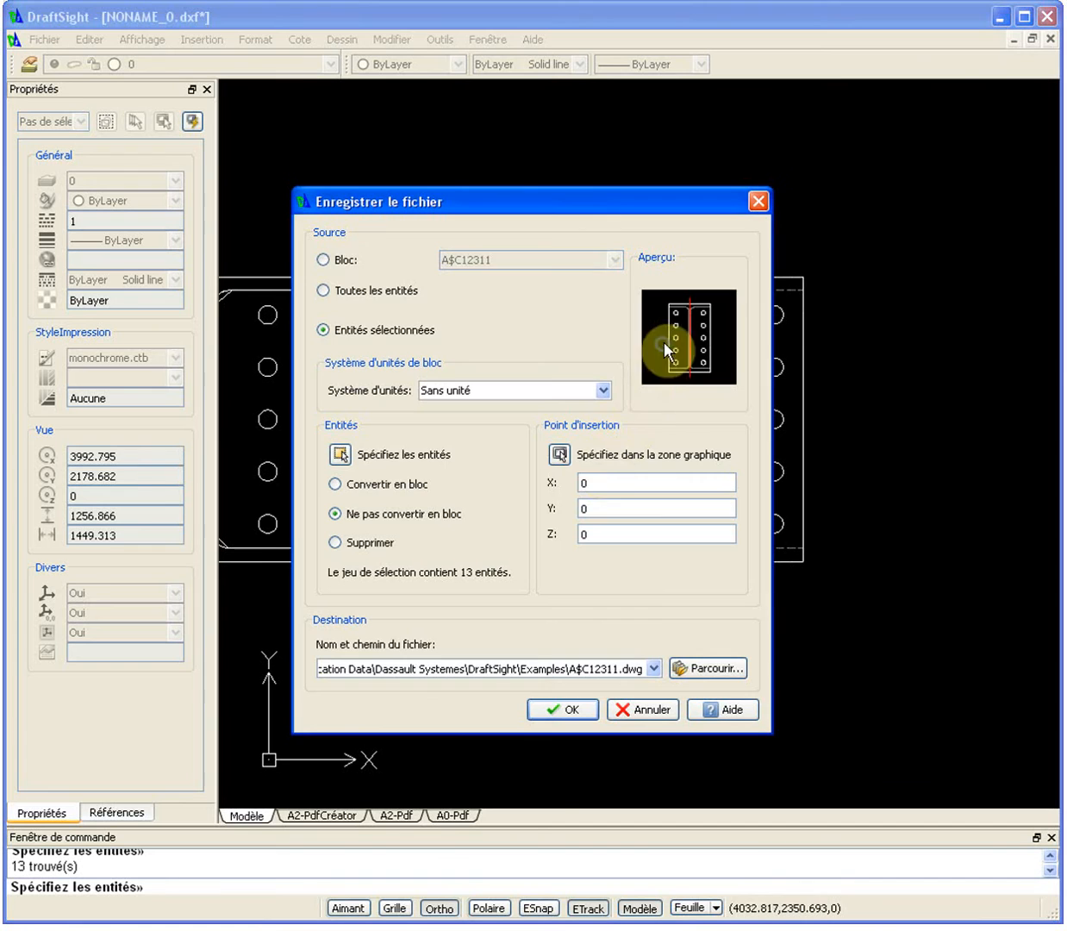
{"action": "left_click", "coordinate": [556, 454]}
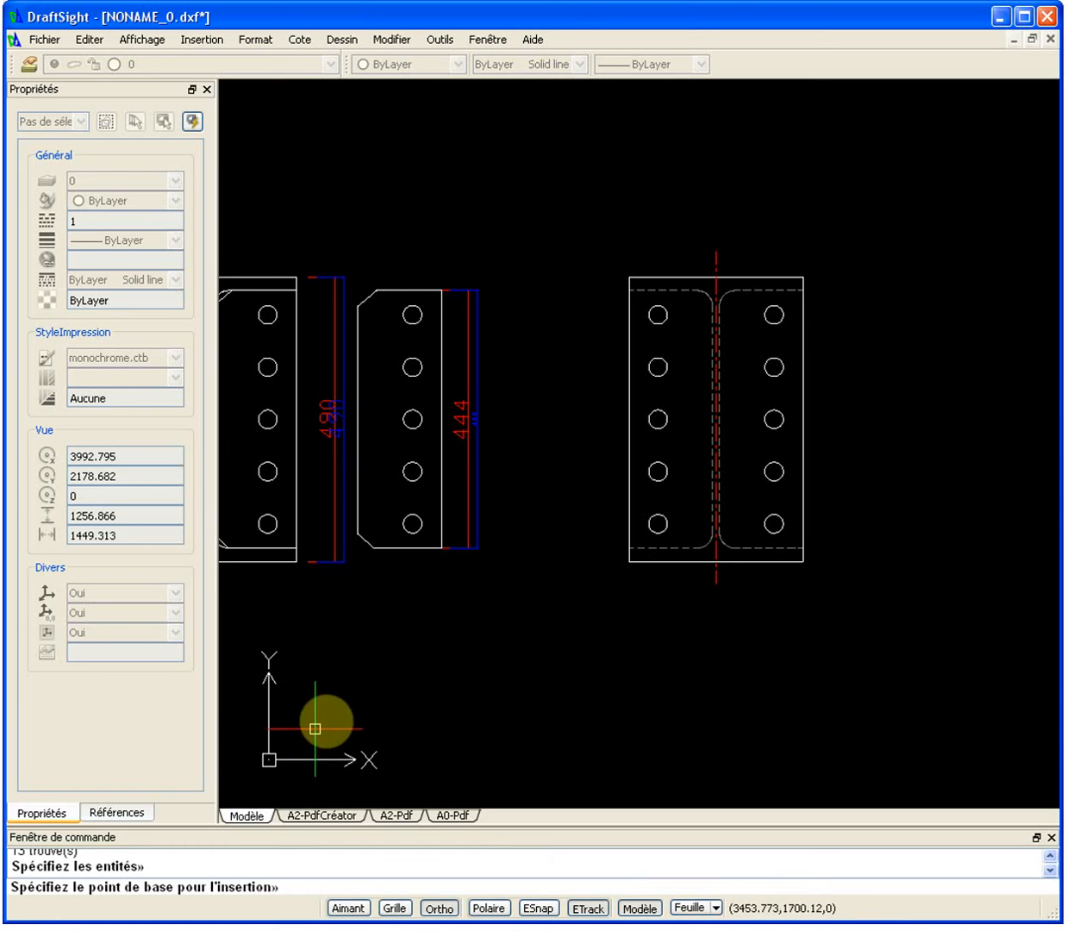
{"action": "left_click", "coordinate": [716, 561]}
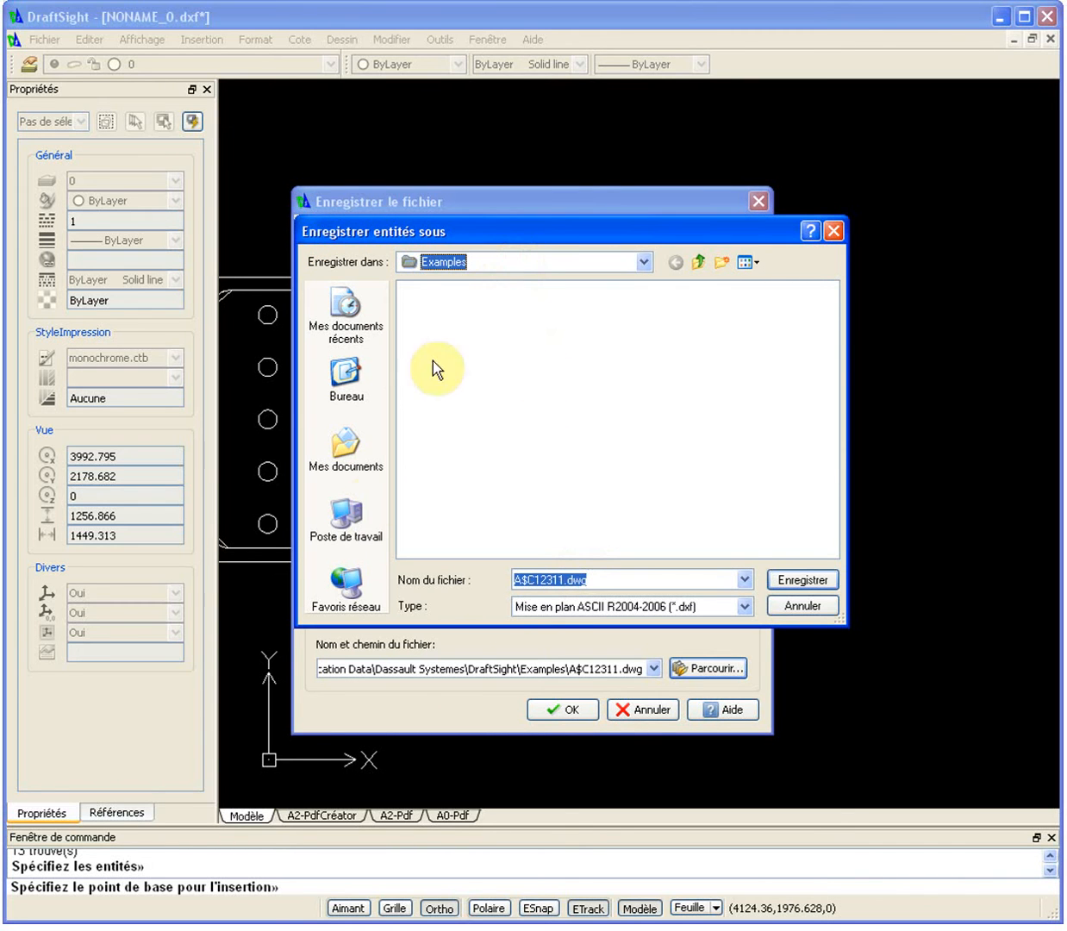
Step: Export the selected entities as A$C12311.dwg.dxf in ASCII R2004-2006 format to Mes documents\00-Youtube\Site Webbly\Vidéo
{"action": "left_click", "coordinate": [343, 435]}
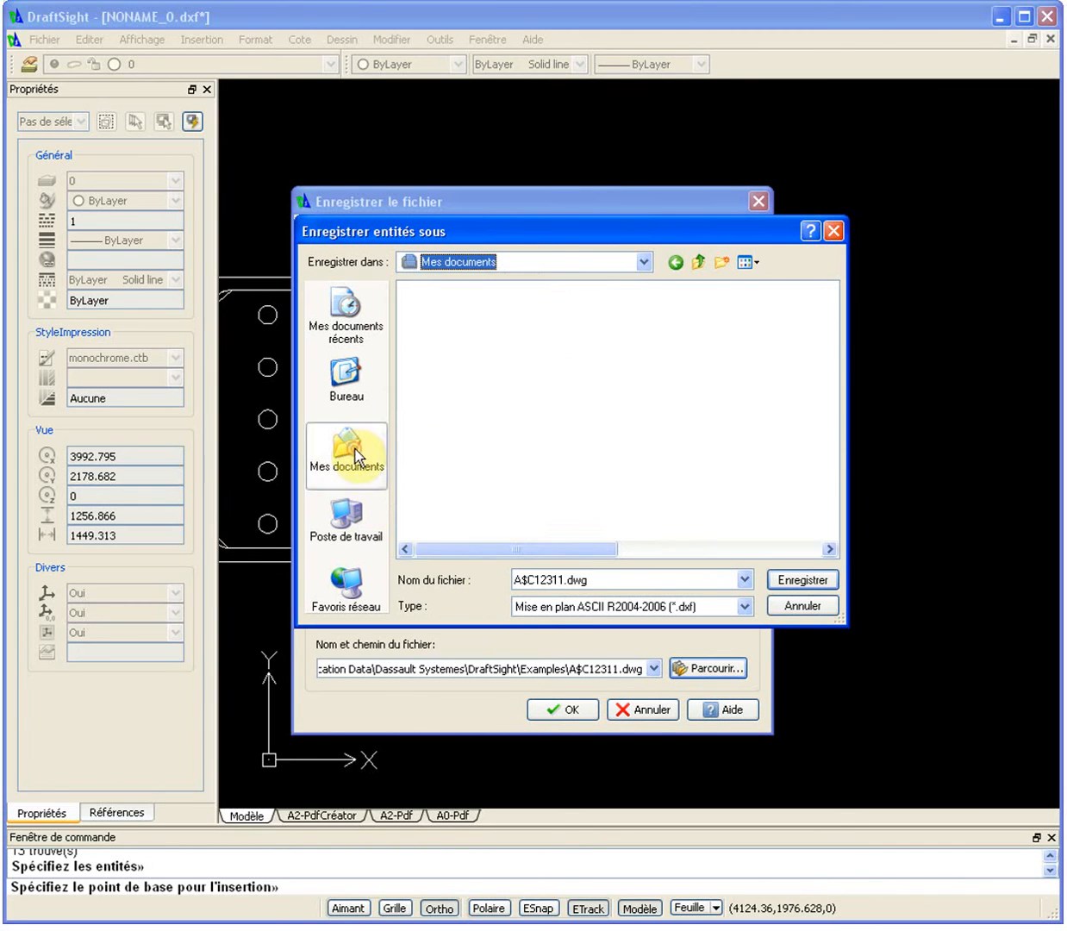
{"action": "left_click", "coordinate": [455, 343]}
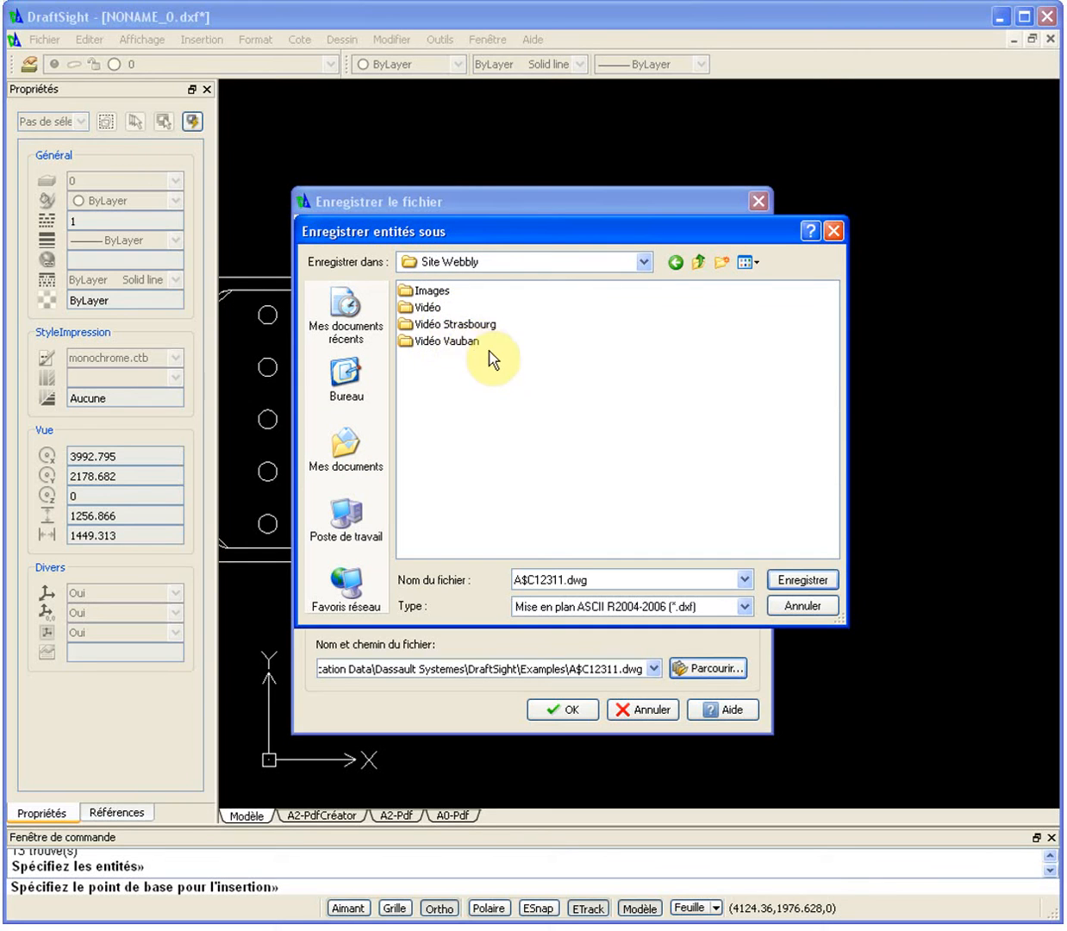
{"action": "double_click", "coordinate": [436, 313]}
{"action": "double_click", "coordinate": [676, 579]}
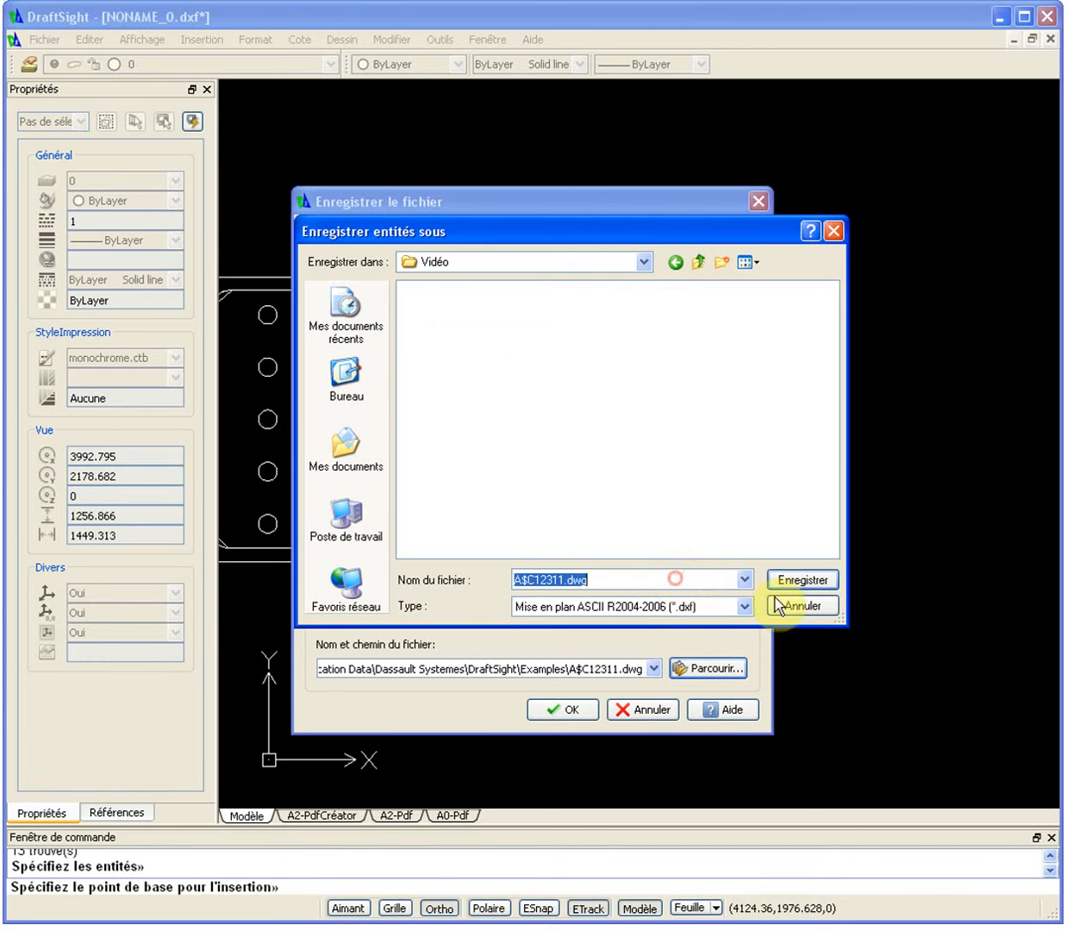
{"action": "left_click", "coordinate": [800, 586]}
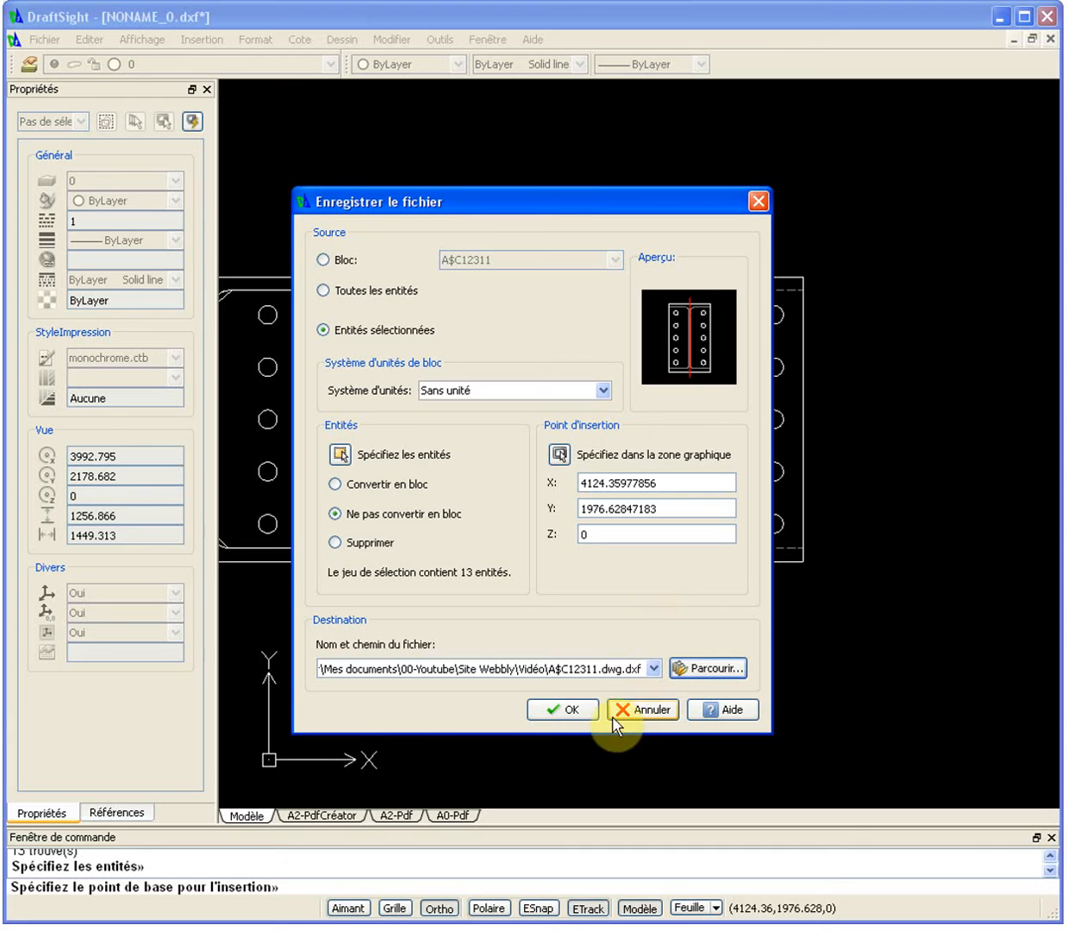
{"action": "left_click", "coordinate": [574, 712]}
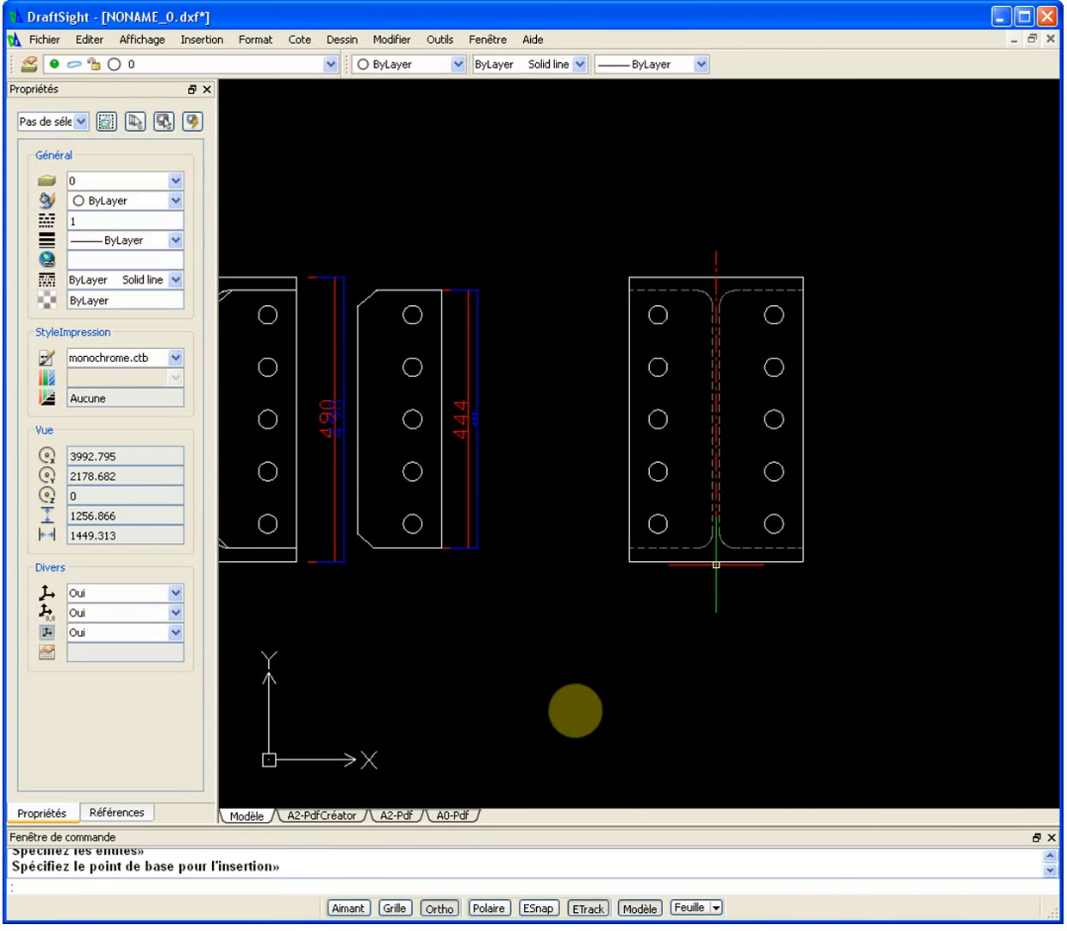
Step: Open the exported file A$C12311.dwg.dxf from Mes documents\00-Youtube\Site Webbly\Vidéo
{"action": "left_click", "coordinate": [57, 38]}
{"action": "left_click", "coordinate": [76, 78]}
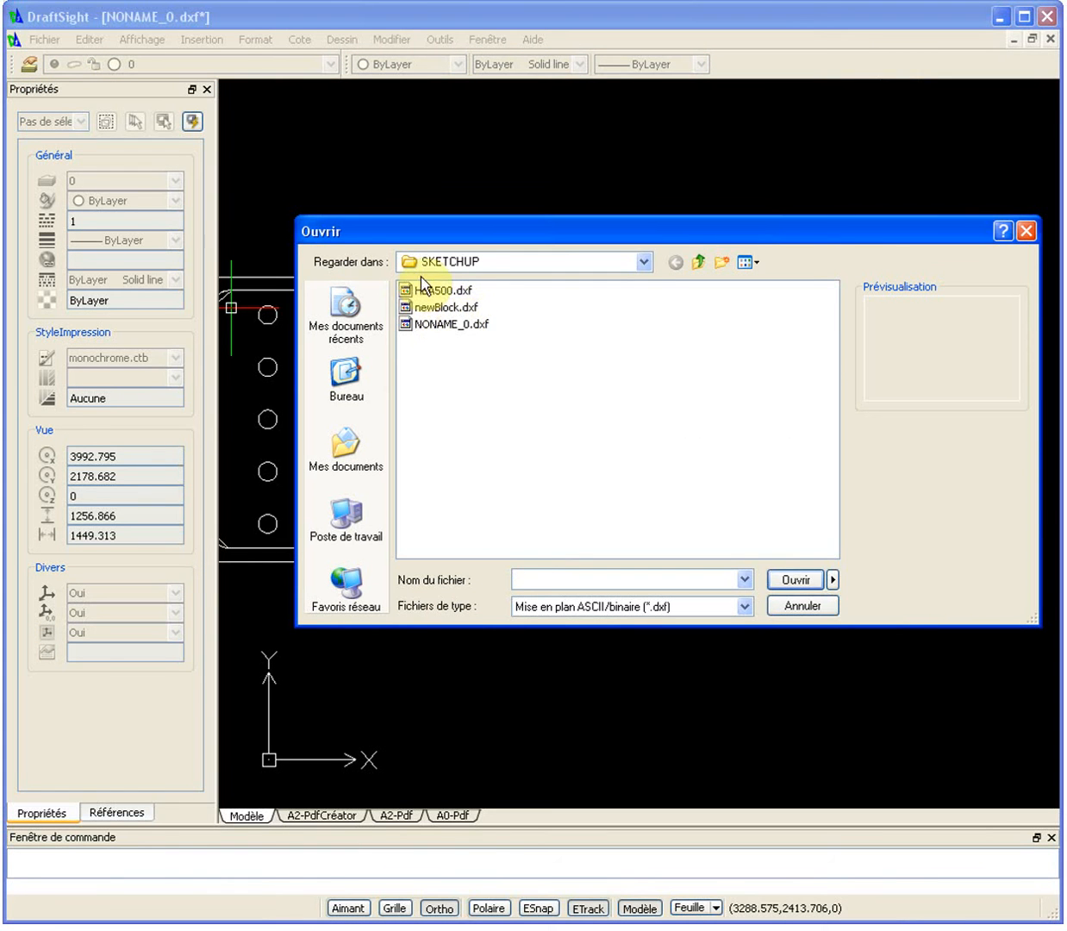
{"action": "left_click", "coordinate": [470, 261]}
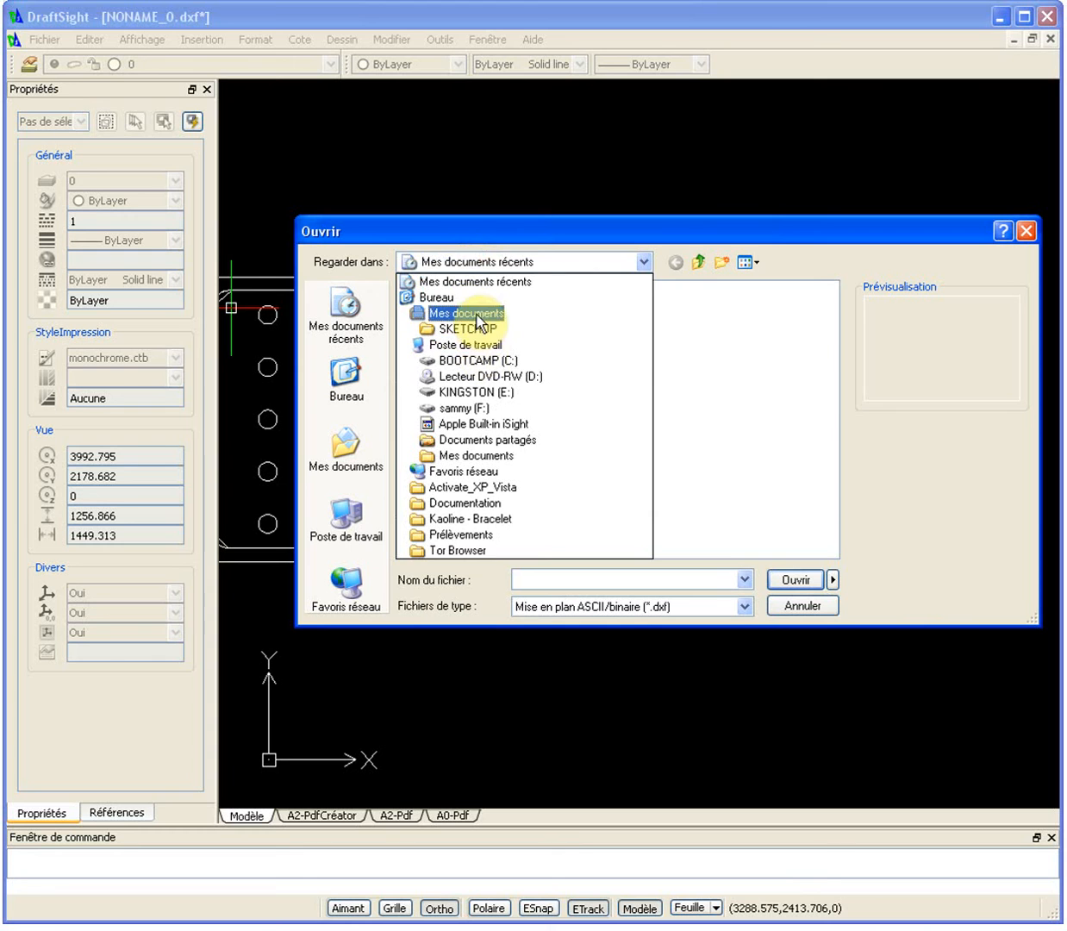
{"action": "left_click", "coordinate": [470, 312]}
{"action": "double_click", "coordinate": [452, 344]}
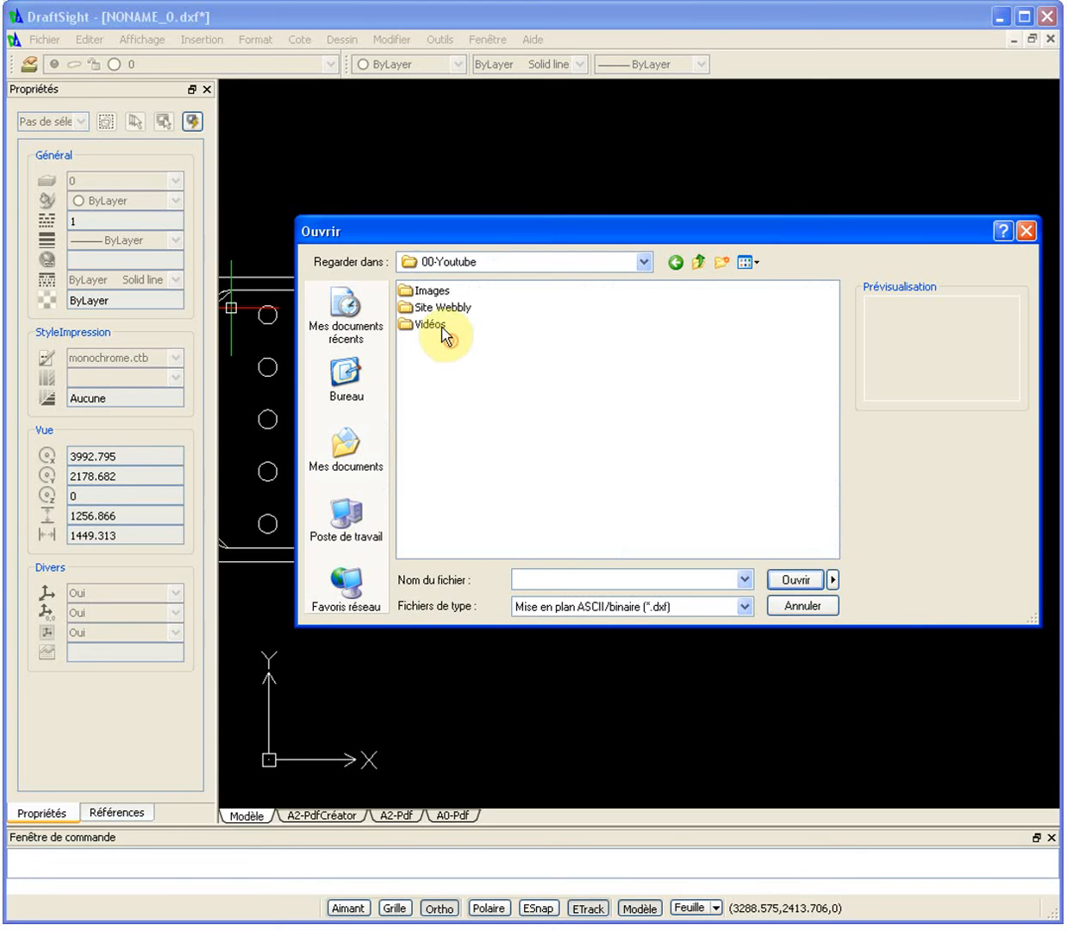
{"action": "double_click", "coordinate": [448, 309]}
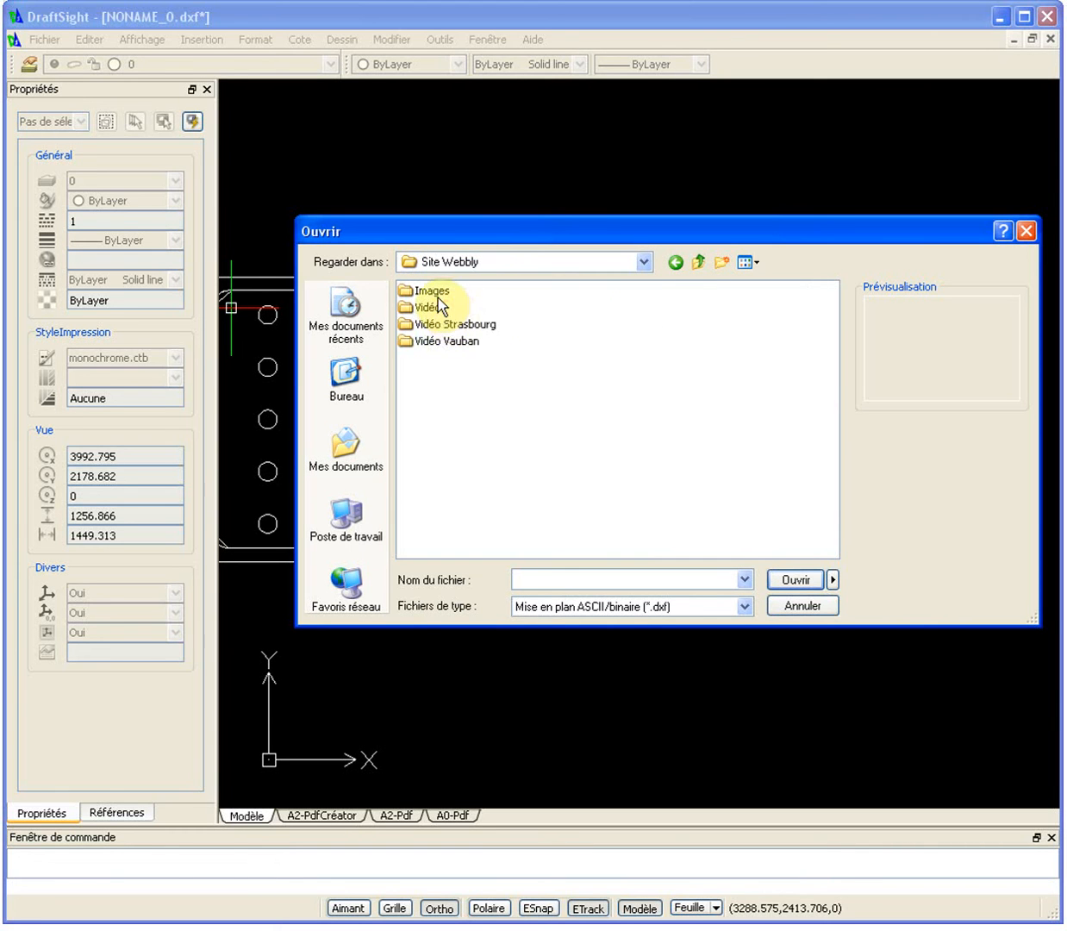
{"action": "double_click", "coordinate": [431, 309]}
{"action": "left_click", "coordinate": [424, 285]}
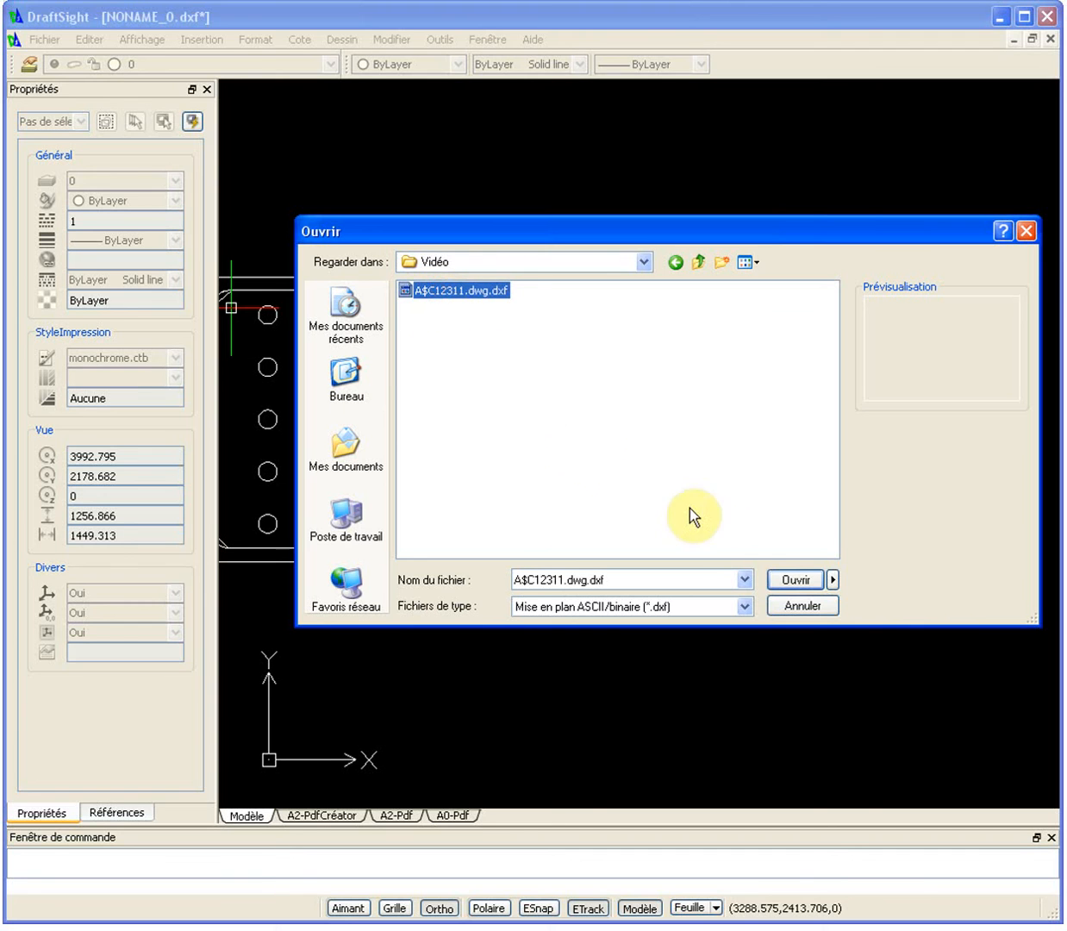
{"action": "left_click", "coordinate": [792, 579]}
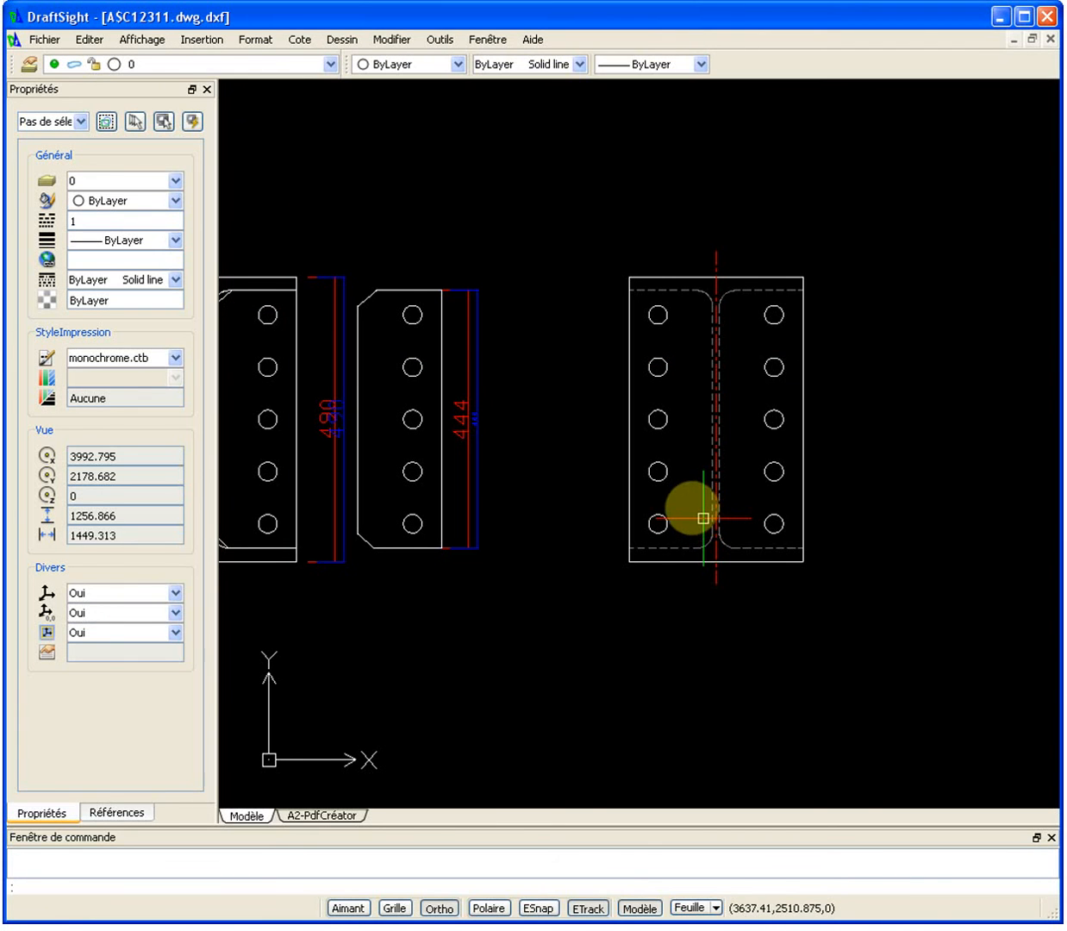
Step: Examine the contents of the exported end-plate drawing
{"action": "scroll", "coordinate": [703, 518], "scroll_direction": "up", "scroll_amount": 3}
{"action": "scroll", "coordinate": [664, 460], "scroll_direction": "down", "scroll_amount": 15}
{"action": "scroll", "coordinate": [688, 436], "scroll_direction": "up", "scroll_amount": 20}
{"action": "scroll", "coordinate": [608, 400], "scroll_direction": "down", "scroll_amount": 4}
{"action": "middle_click_drag", "start_coordinate": [568, 583], "coordinate": [552, 622]}
{"action": "scroll", "coordinate": [624, 288], "scroll_direction": "up", "scroll_amount": 6}
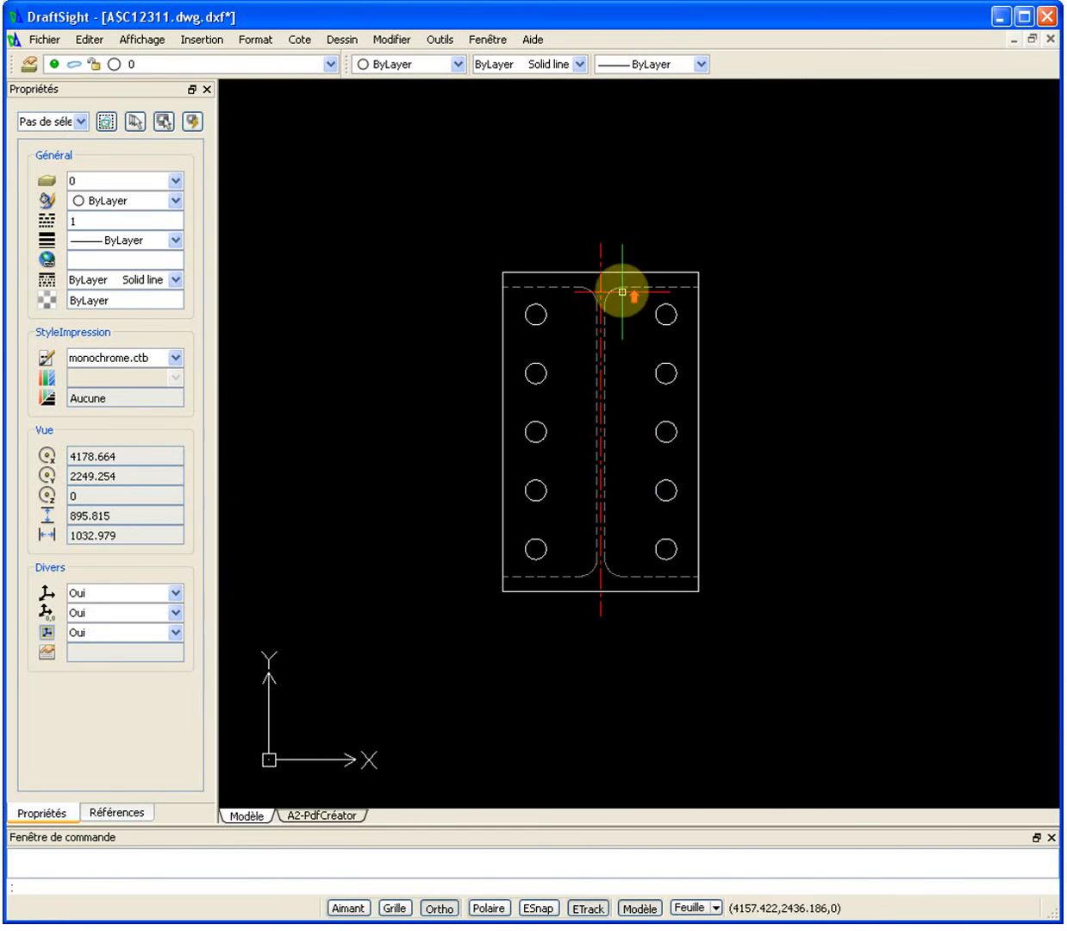
{"action": "scroll", "coordinate": [612, 291], "scroll_direction": "down", "scroll_amount": 7}
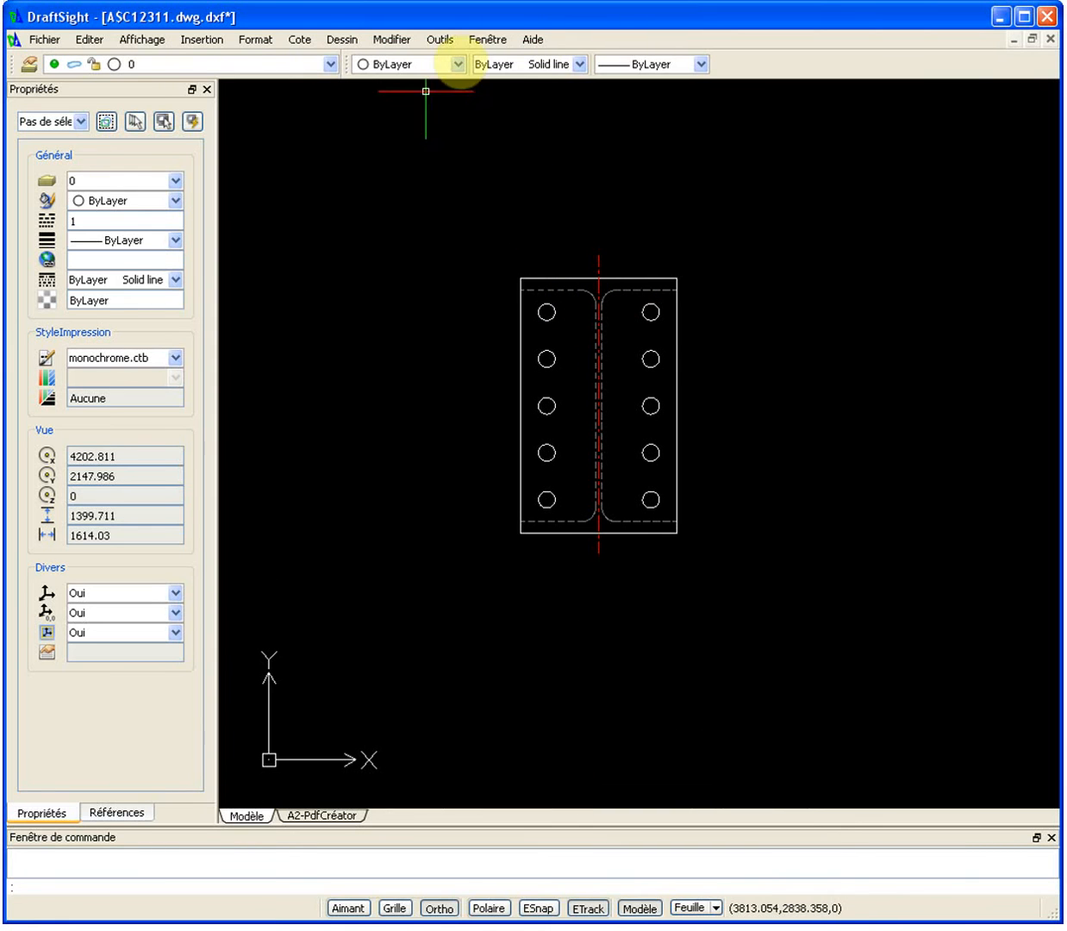
Step: Return to the NONAME_0.dxf drawing from the SKETCHUP folder and create a new drawing from the standardiso.dwt template
{"action": "left_click", "coordinate": [492, 39]}
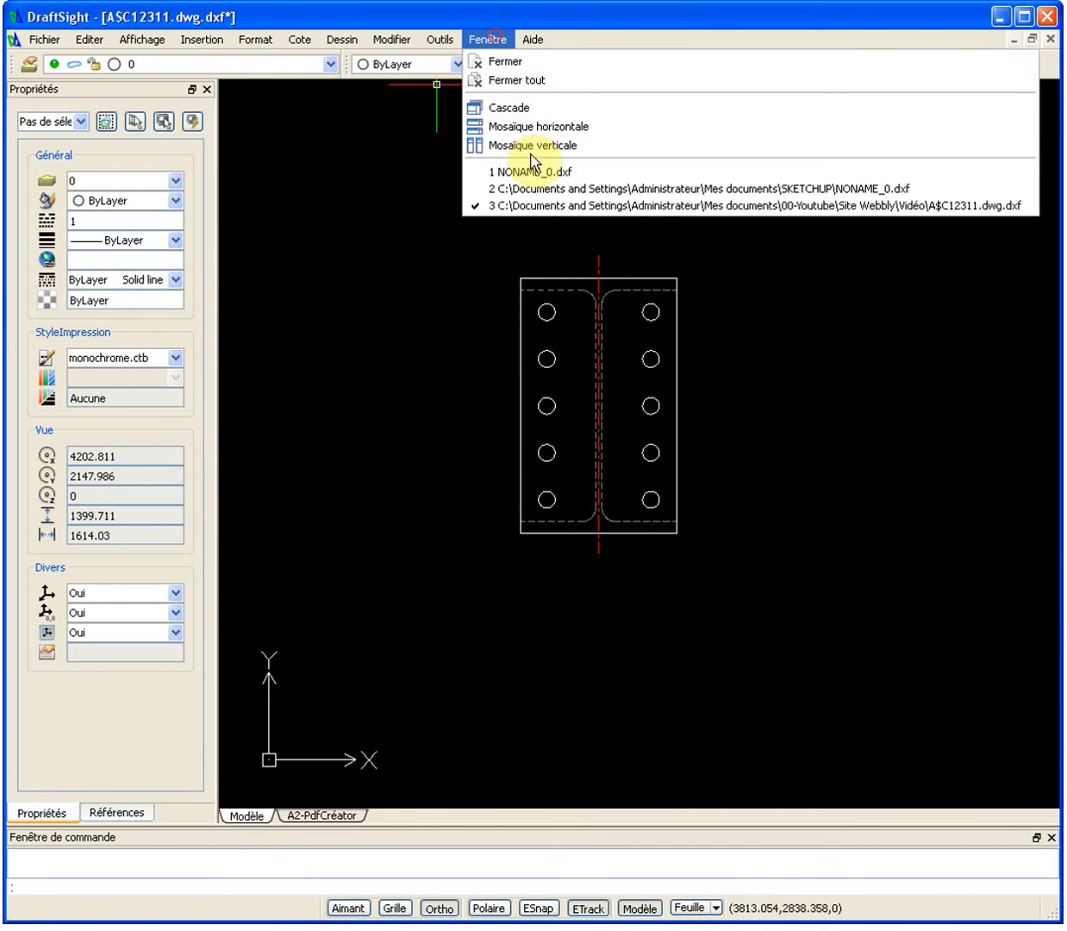
{"action": "left_click", "coordinate": [565, 188]}
{"action": "scroll", "coordinate": [598, 388], "scroll_direction": "down", "scroll_amount": 3}
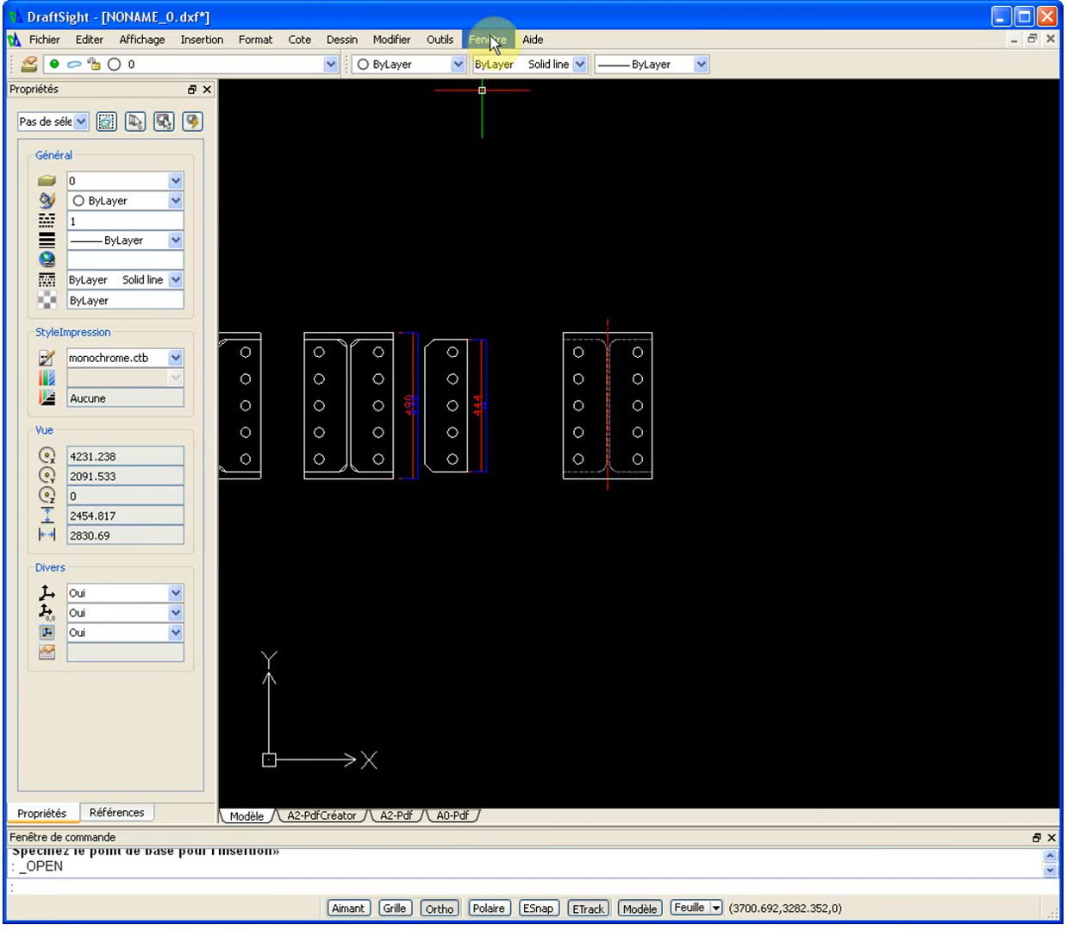
{"action": "left_click", "coordinate": [45, 39]}
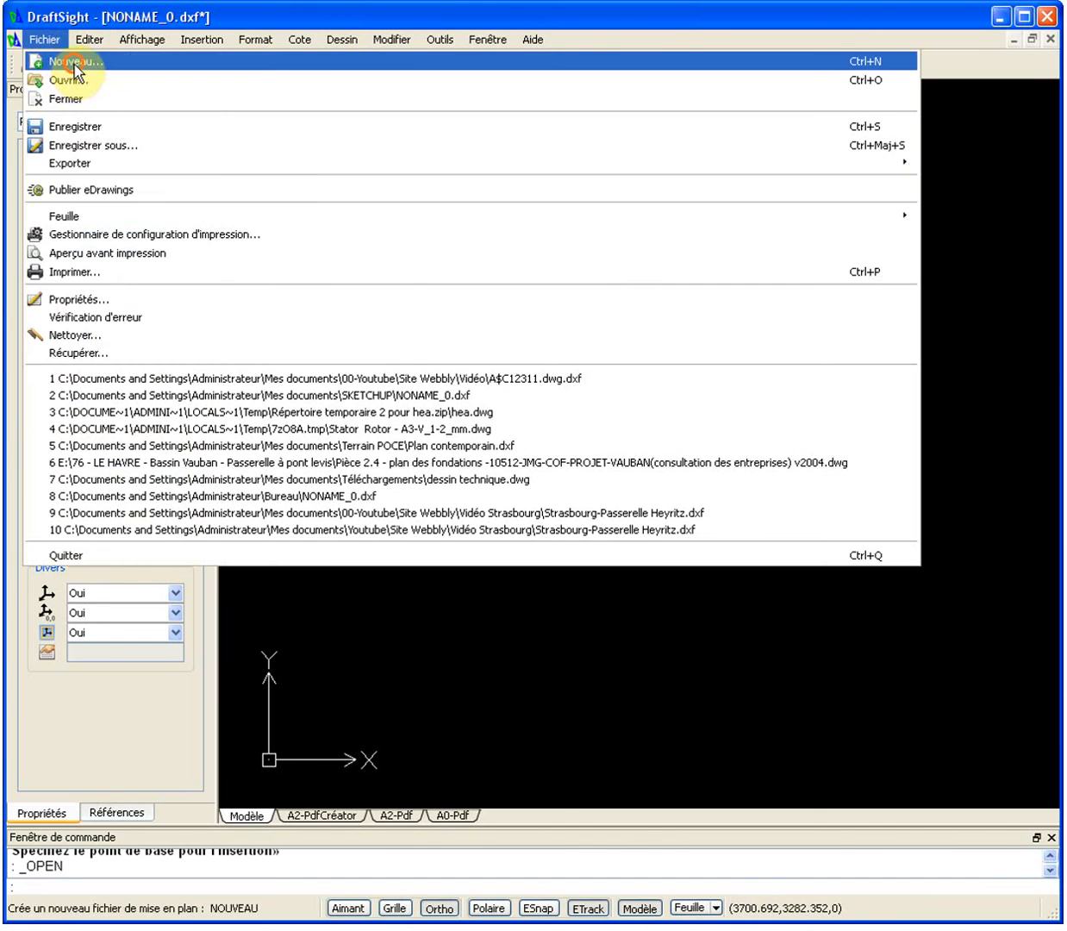
{"action": "left_click", "coordinate": [75, 62]}
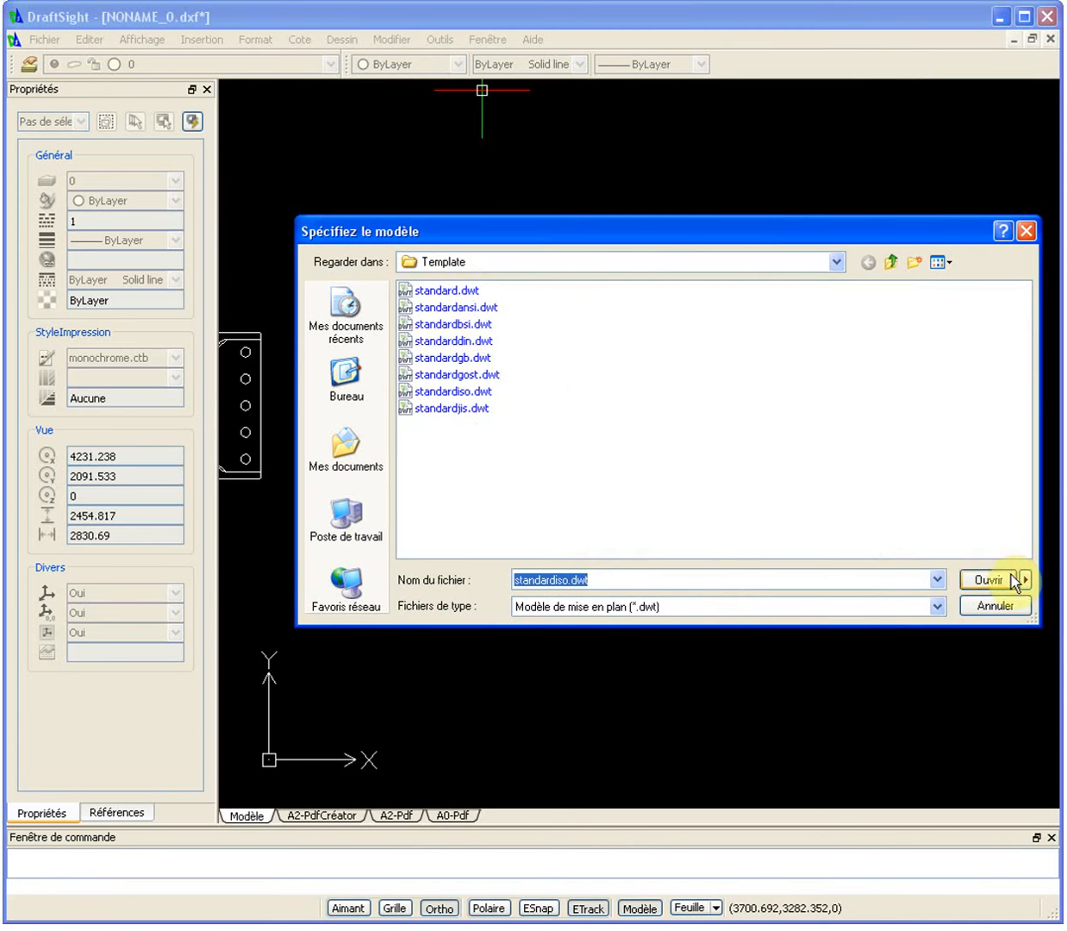
{"action": "left_click", "coordinate": [992, 581]}
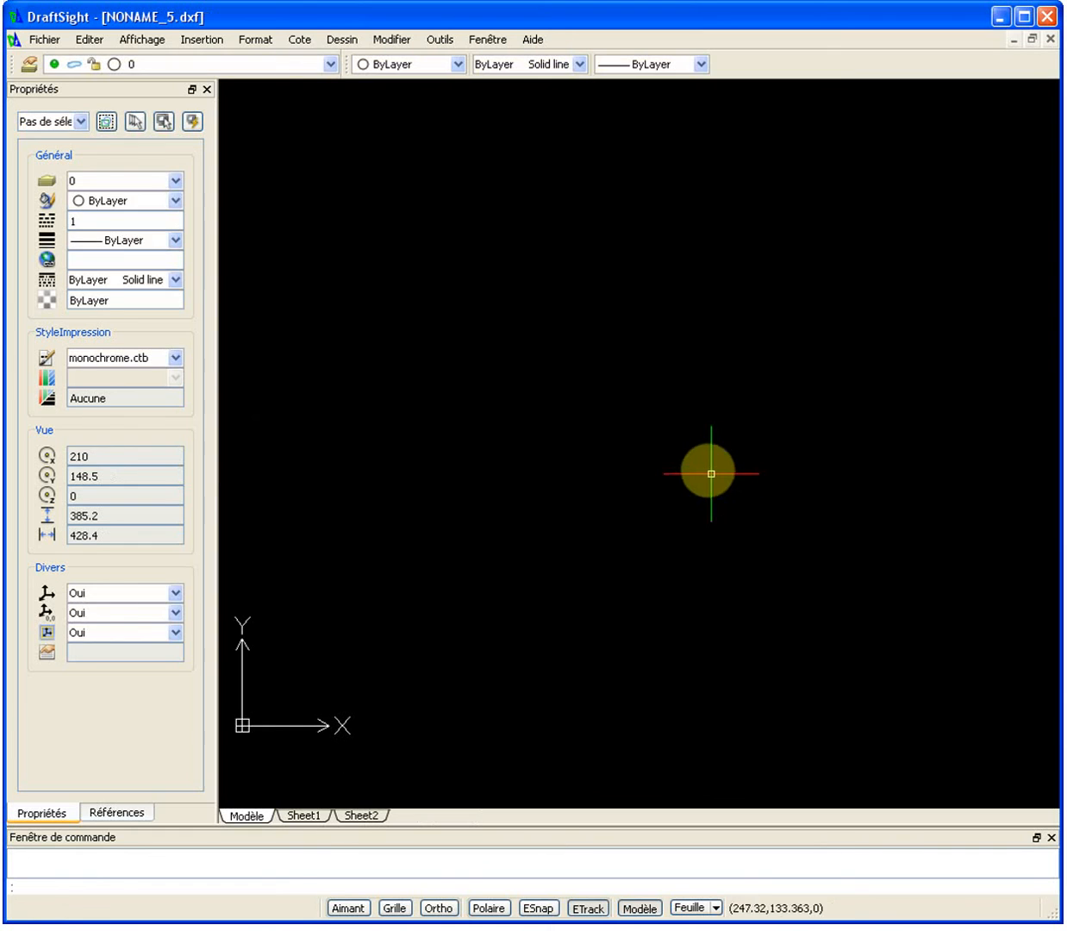
Step: Draw a circle freehand near the middle of the new empty drawing
{"action": "type", "text": "c"}
{"action": "key", "text": "Return"}
{"action": "left_click", "coordinate": [587, 372]}
{"action": "left_click", "coordinate": [685, 396]}
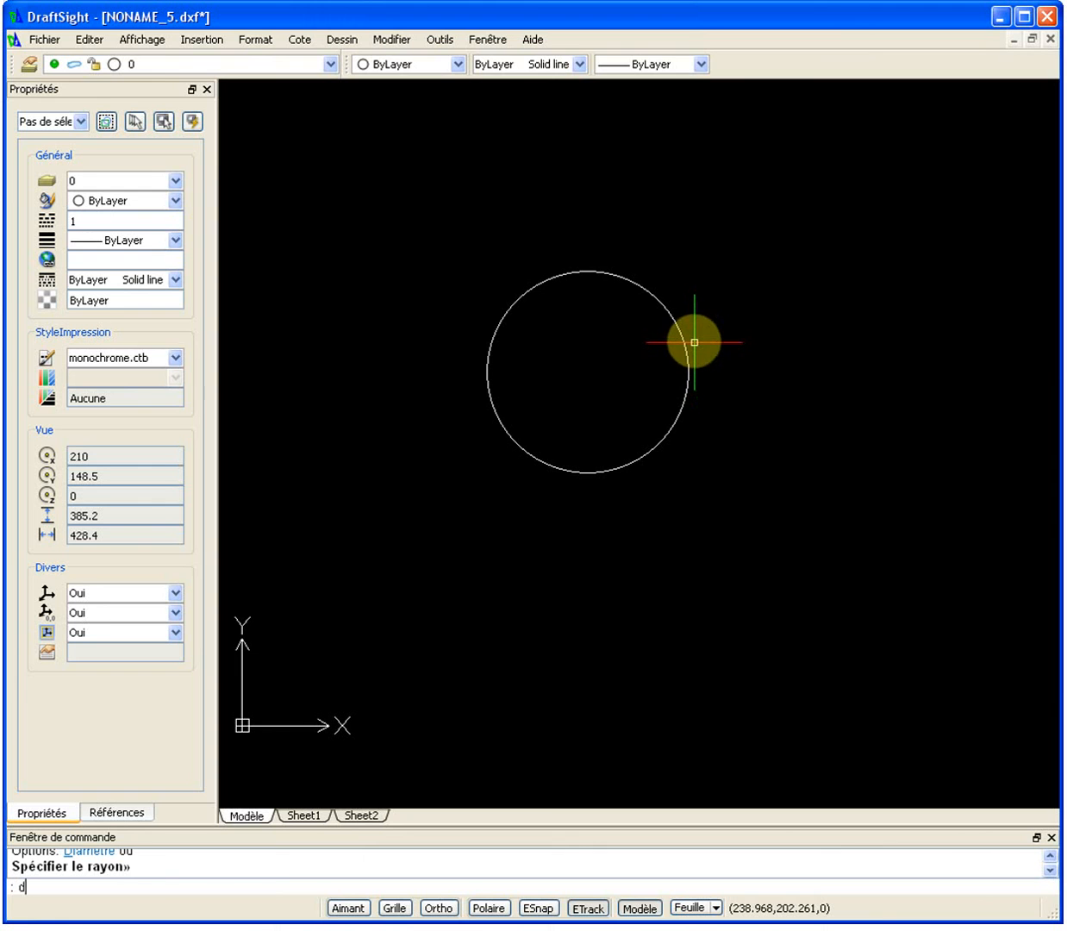
Step: Move the circle from its centre point to the origin at 0,0
{"action": "type", "text": "d"}
{"action": "key", "text": "Return"}
{"action": "left_click", "coordinate": [687, 351]}
{"action": "key", "text": "Return"}
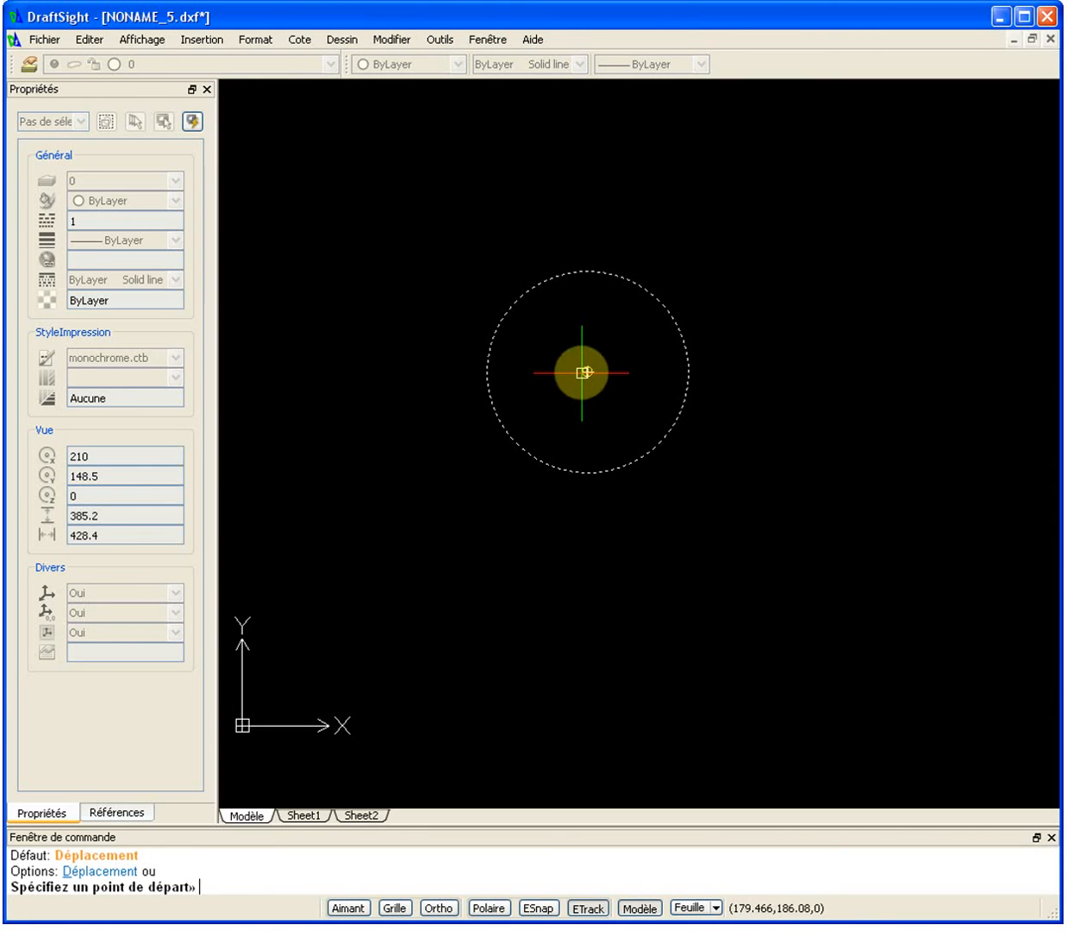
{"action": "left_click", "coordinate": [585, 373]}
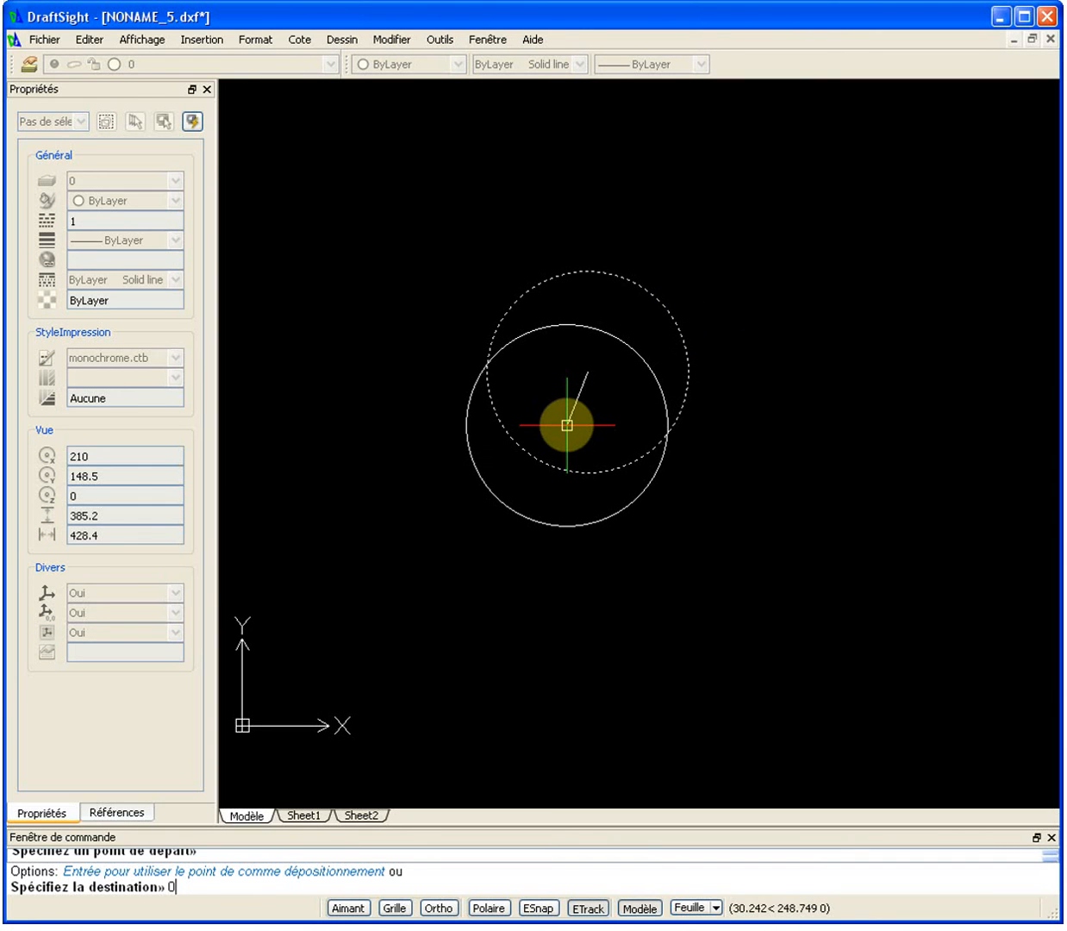
{"action": "type", "text": "0,0"}
{"action": "key", "text": "Return"}
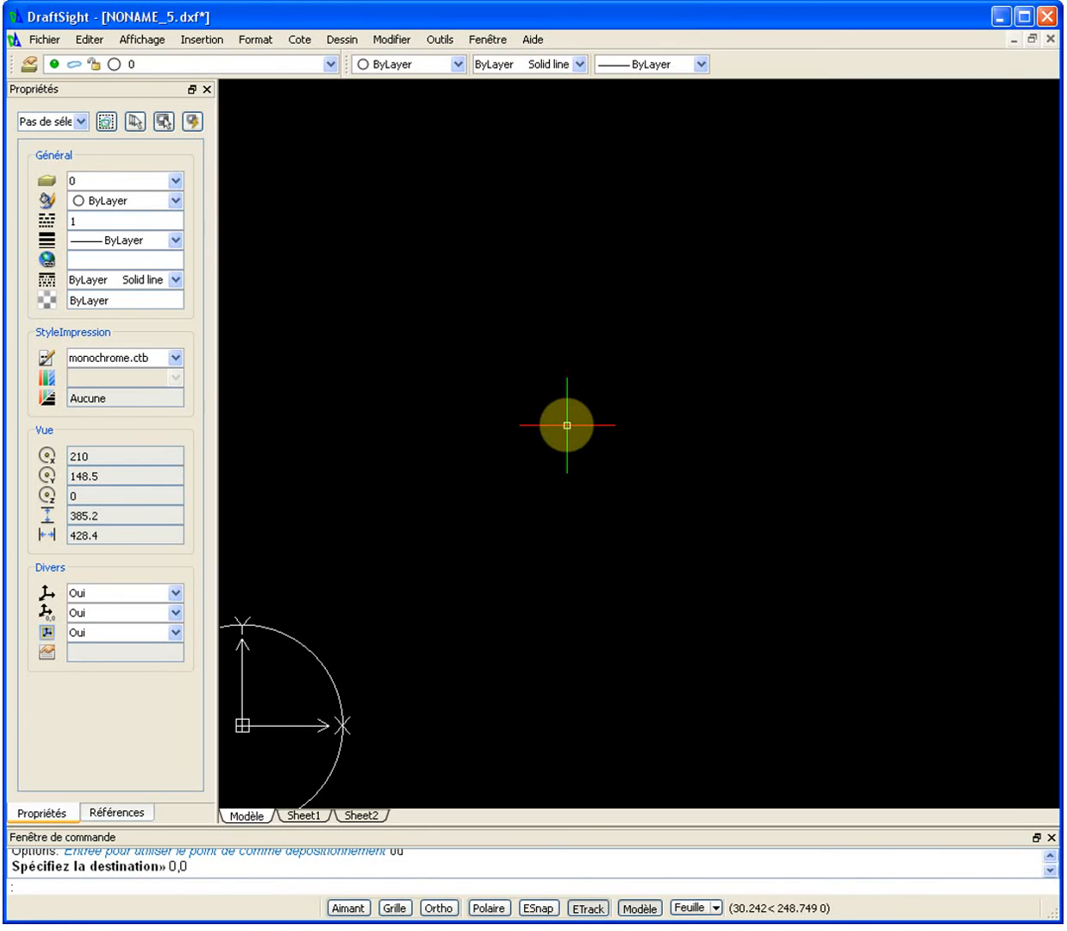
Step: Draw a horizontal line across the circle along its diameter, from one side to the other through the origin
{"action": "scroll", "coordinate": [566, 425], "scroll_direction": "down", "scroll_amount": 3}
{"action": "scroll", "coordinate": [466, 527], "scroll_direction": "up", "scroll_amount": 6}
{"action": "middle_click_drag", "start_coordinate": [536, 489], "coordinate": [604, 375]}
{"action": "type", "text": "l"}
{"action": "key", "text": "Return"}
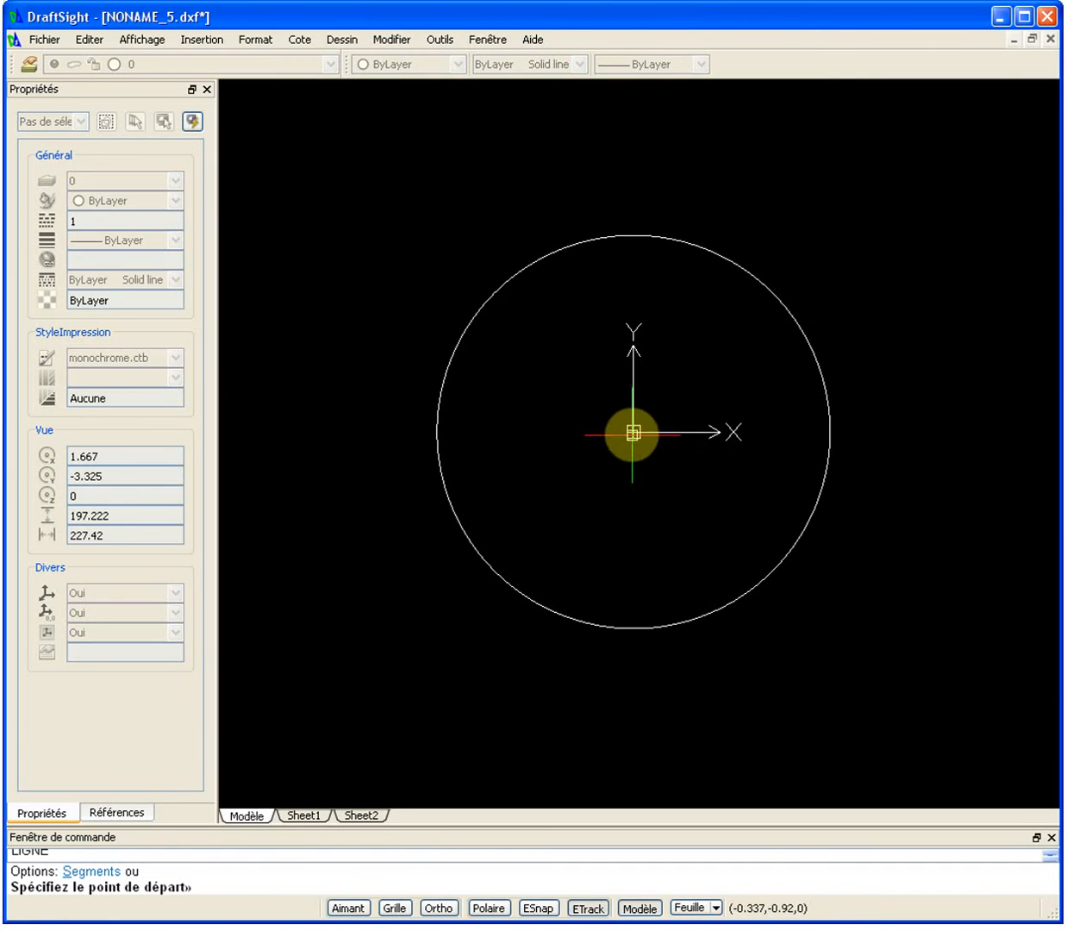
{"action": "left_click", "coordinate": [829, 436]}
{"action": "left_click", "coordinate": [437, 431]}
{"action": "key", "text": "Escape"}
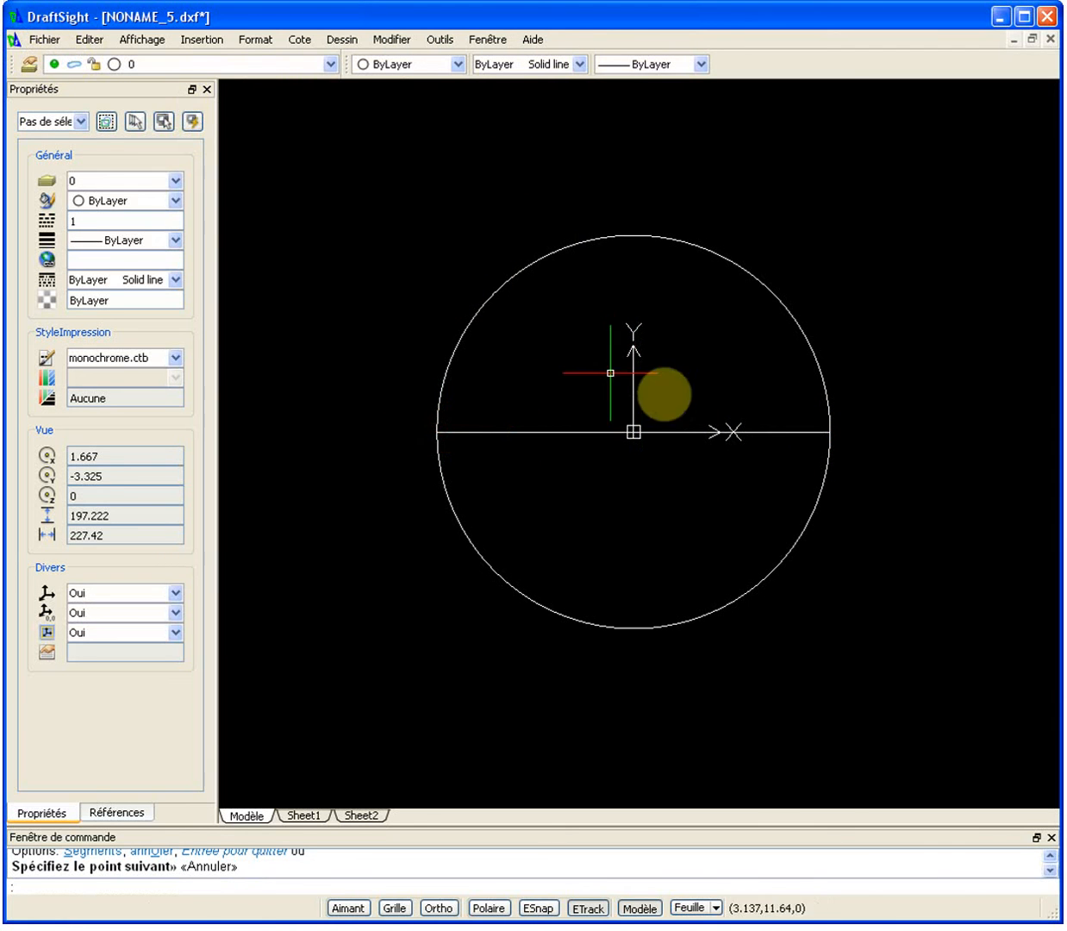
Step: Draw a vertical line from near the circle's centre up to the top of the circle
{"action": "key", "text": "Return"}
{"action": "left_click", "coordinate": [634, 432]}
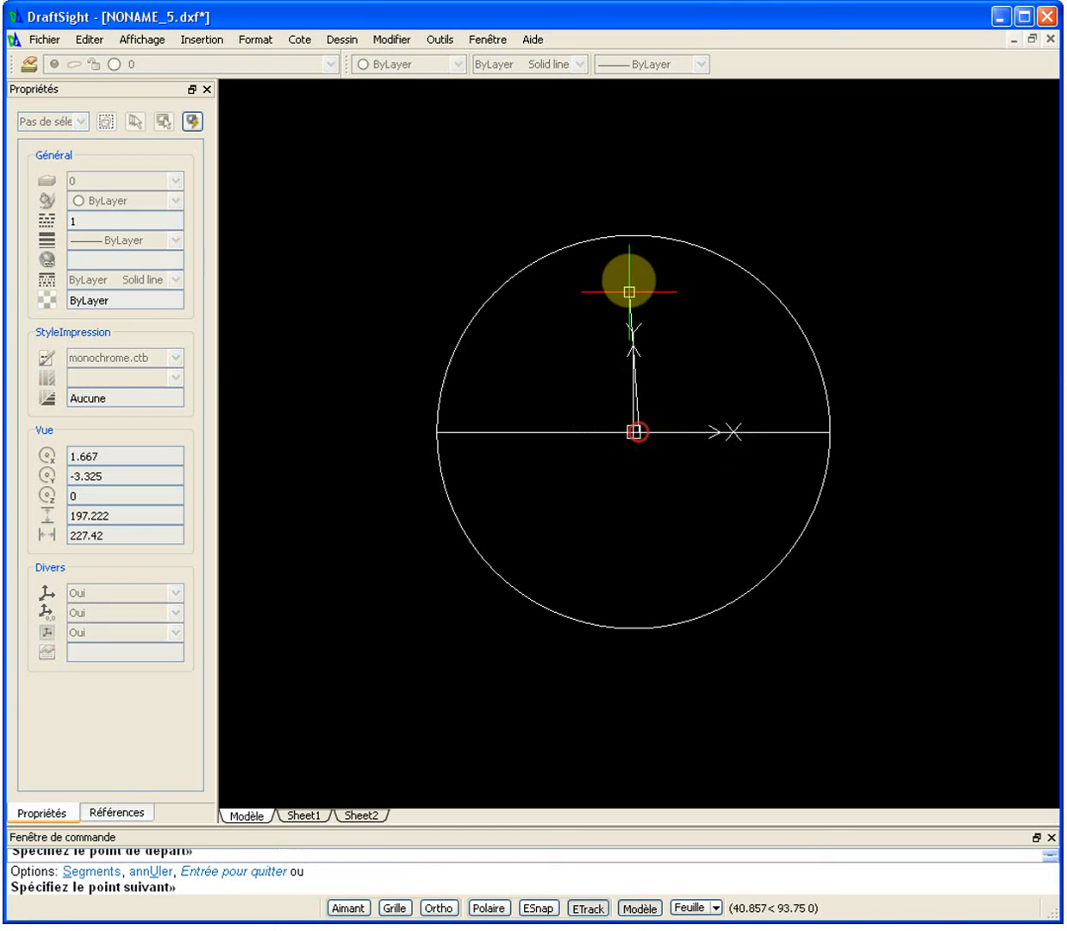
{"action": "left_click", "coordinate": [638, 235]}
{"action": "key", "text": "Escape"}
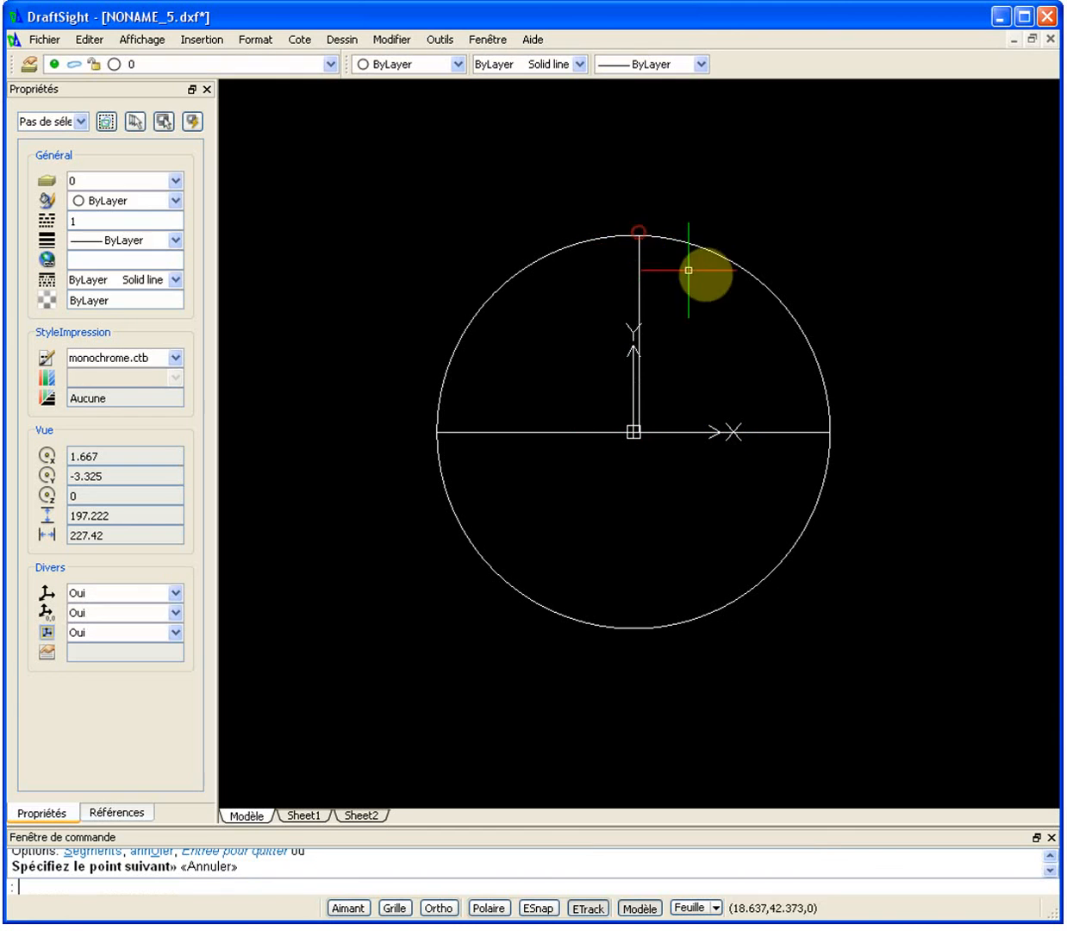
Step: Save the drawing as Cercle.dxf in the Vidéo folder
{"action": "left_click", "coordinate": [41, 39]}
{"action": "left_click", "coordinate": [139, 144]}
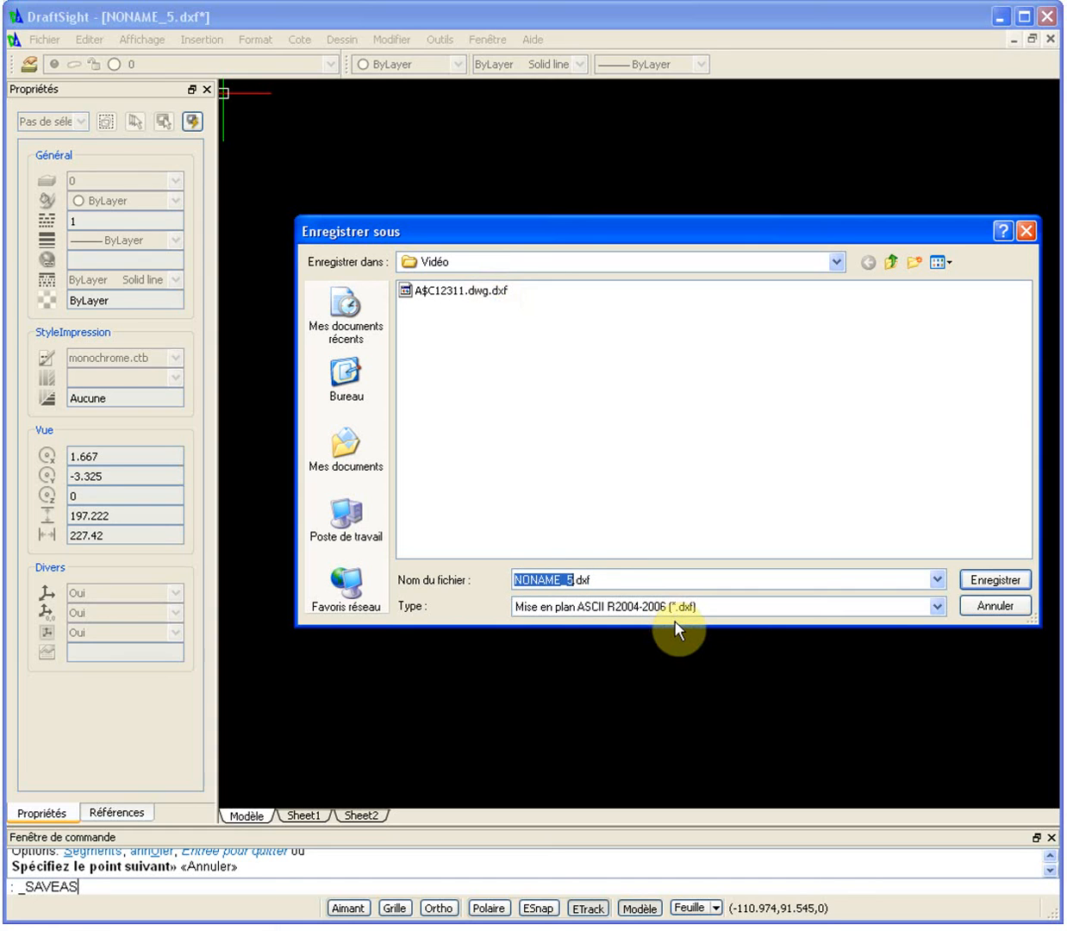
{"action": "type", "text": "Cerc"}
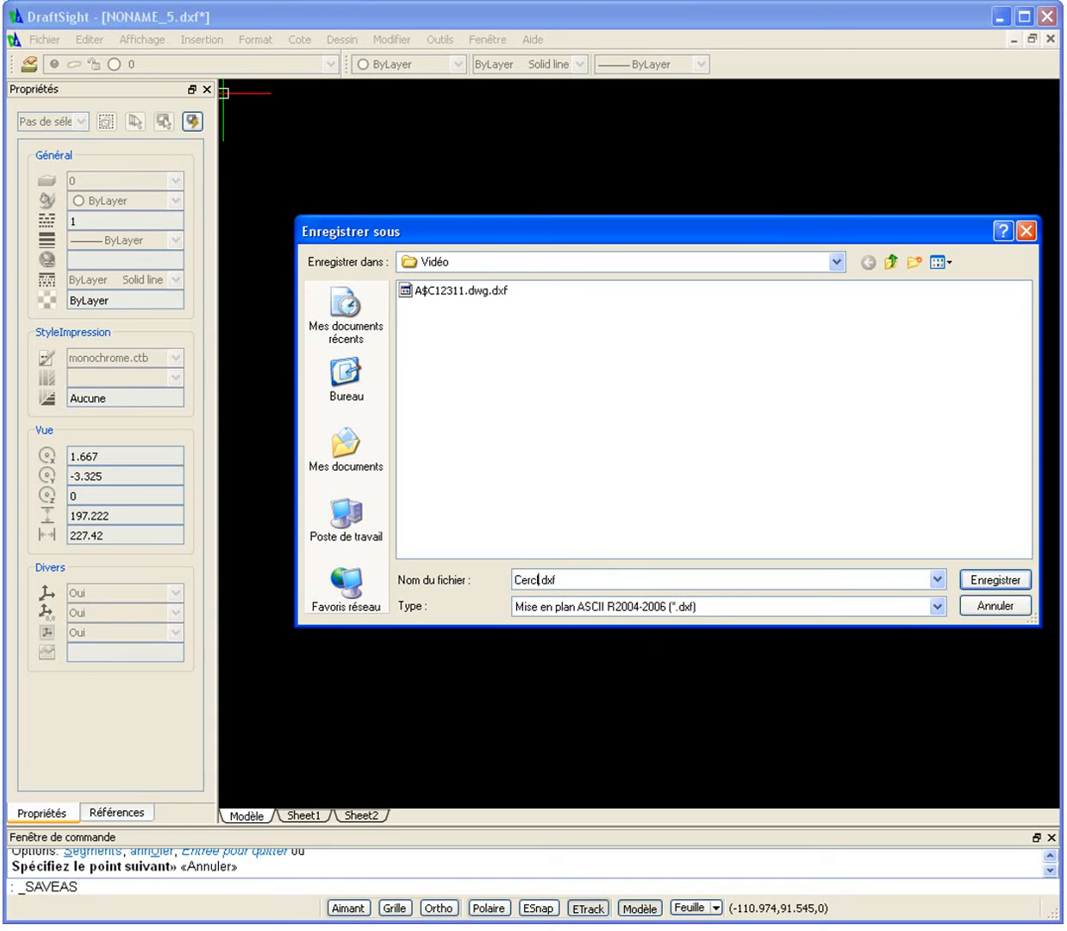
{"action": "left_click", "coordinate": [987, 582]}
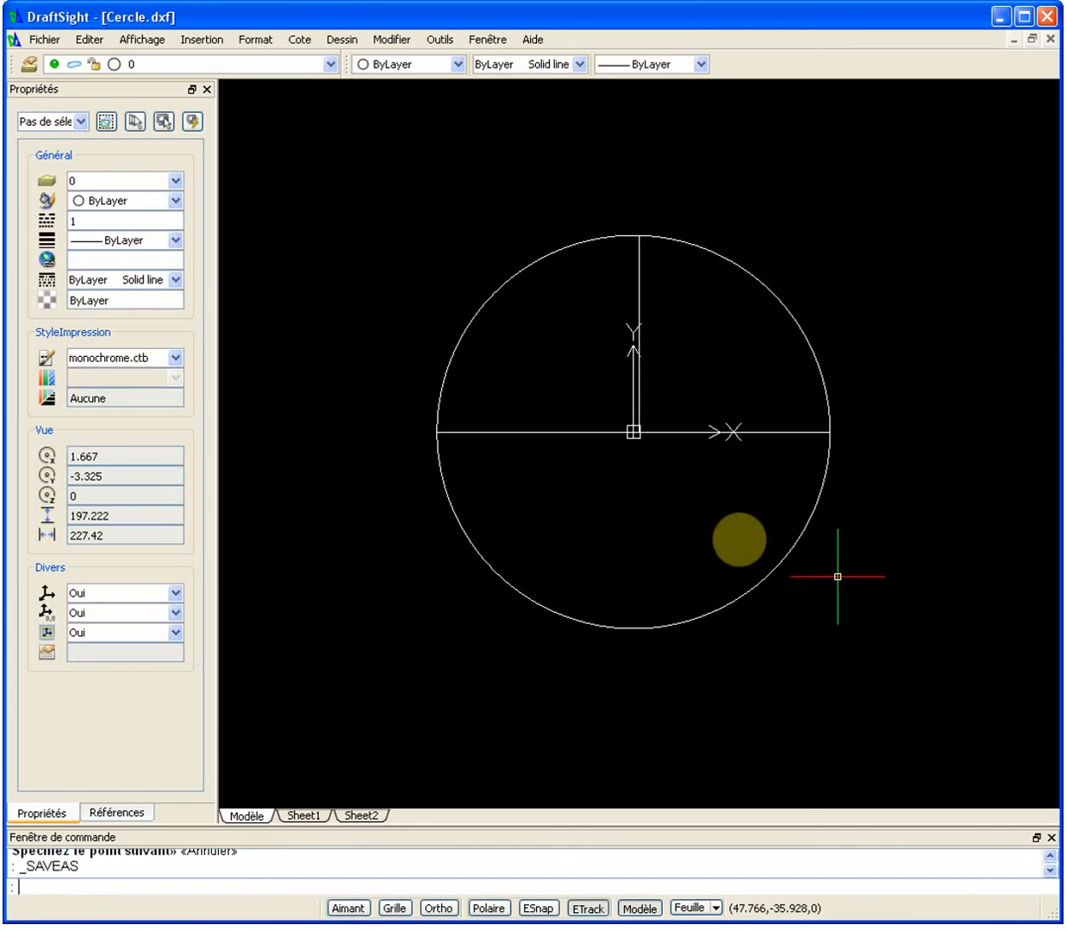
Step: Switch to the NONAME_0.dxf drawing and choose Cercle.dxf from the Vidéo folder as the block for insertion
{"action": "left_click", "coordinate": [488, 41]}
{"action": "left_click", "coordinate": [567, 183]}
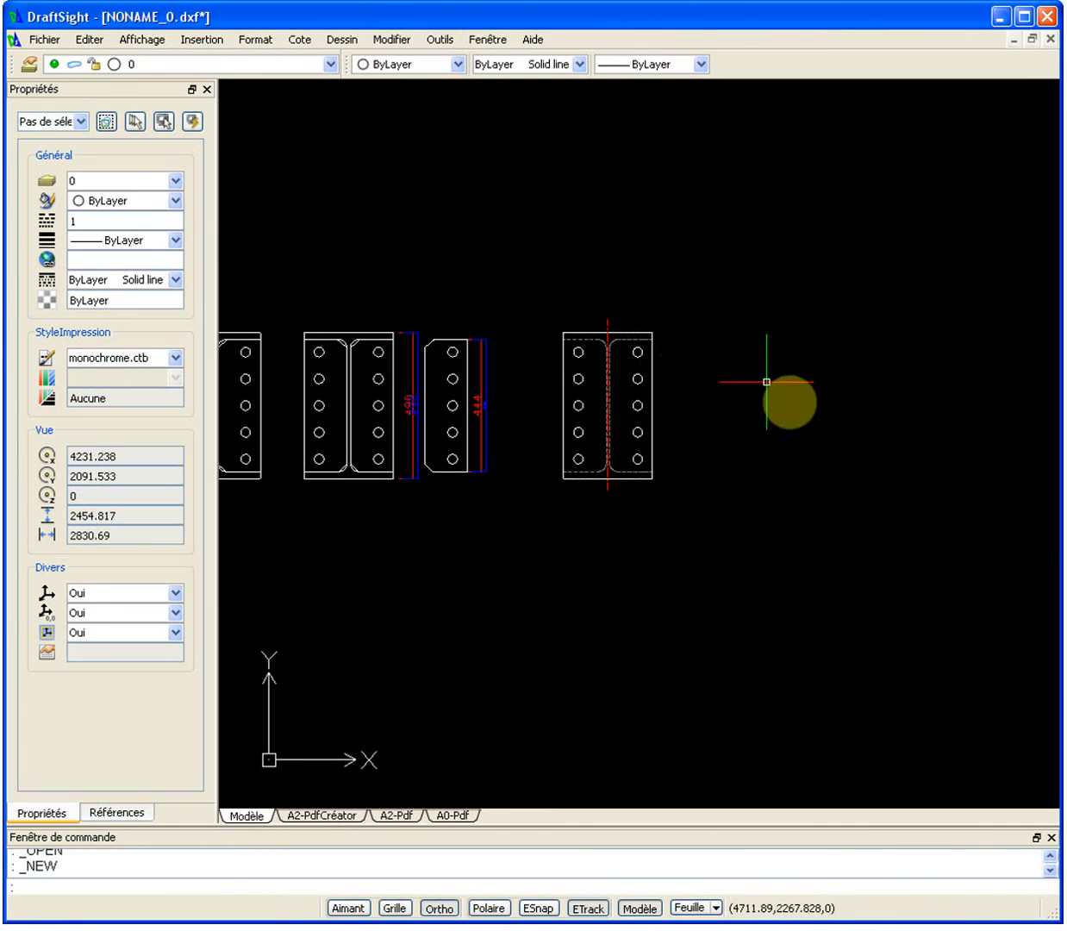
{"action": "type", "text": "i"}
{"action": "key", "text": "Return"}
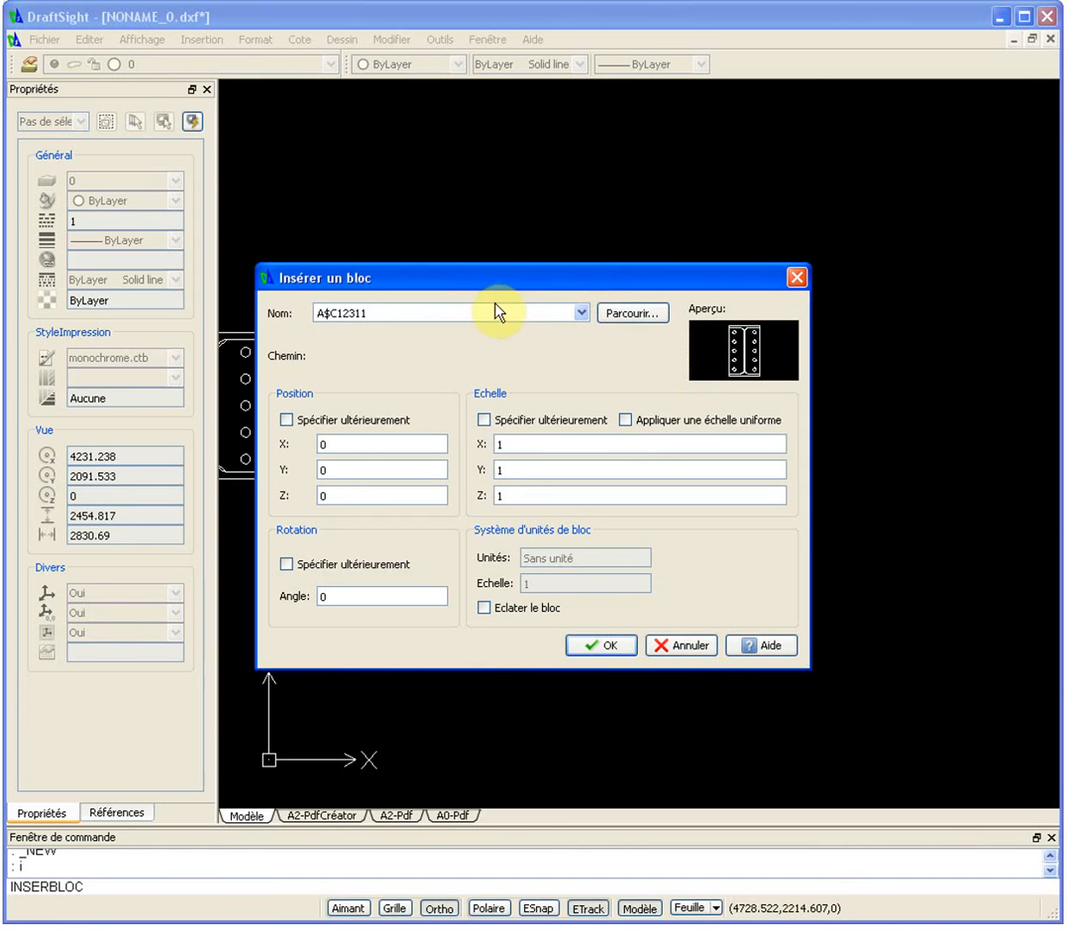
{"action": "left_click", "coordinate": [632, 312]}
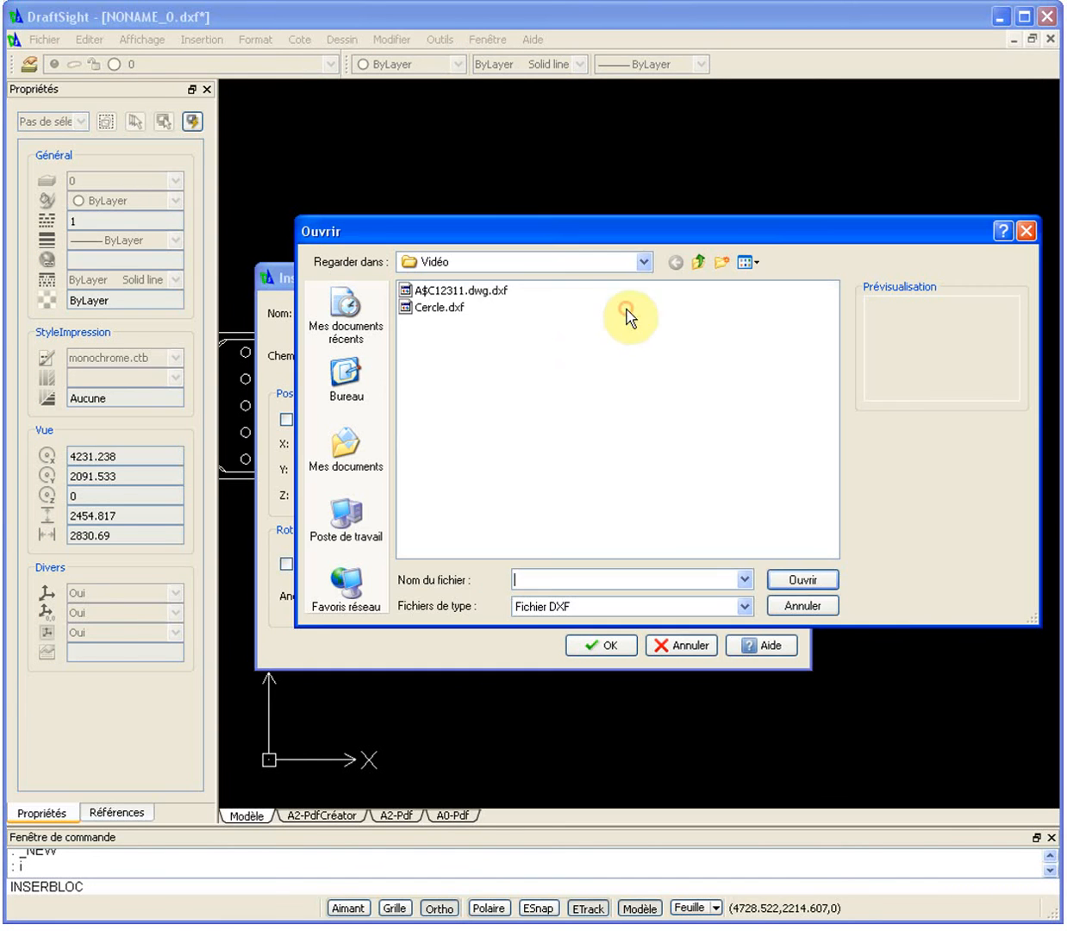
{"action": "left_click", "coordinate": [455, 307]}
{"action": "left_click", "coordinate": [778, 579]}
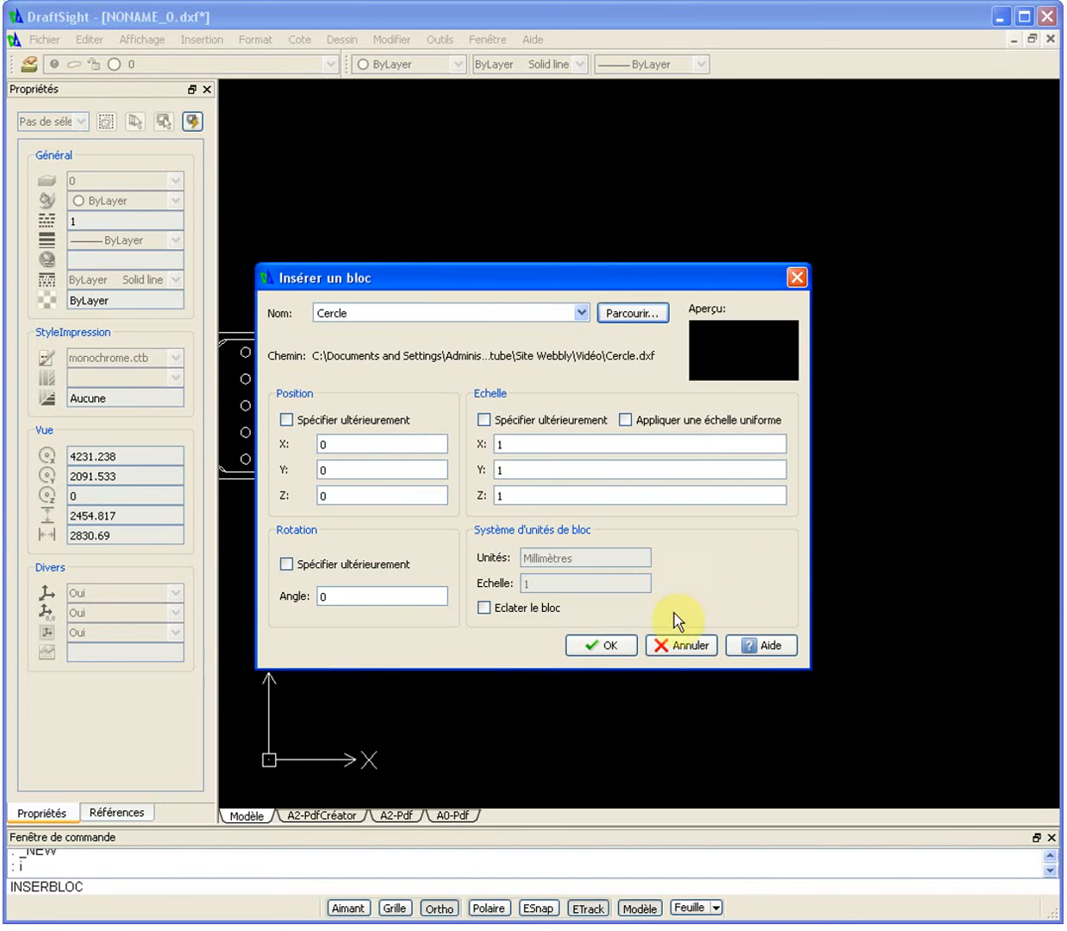
Step: Set the block's position and rotation for on-screen specification, apply a uniform scale, and accept the insertion settings
{"action": "left_click", "coordinate": [287, 420]}
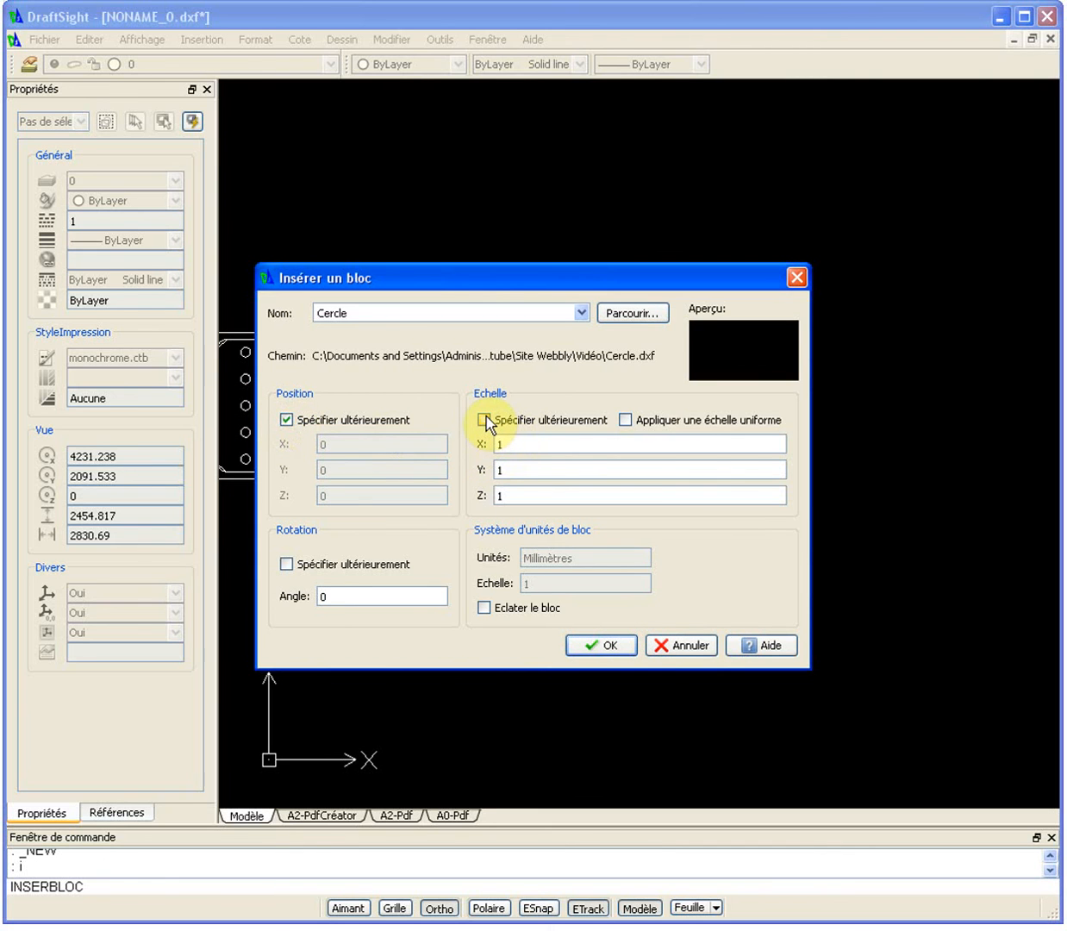
{"action": "left_click", "coordinate": [625, 420]}
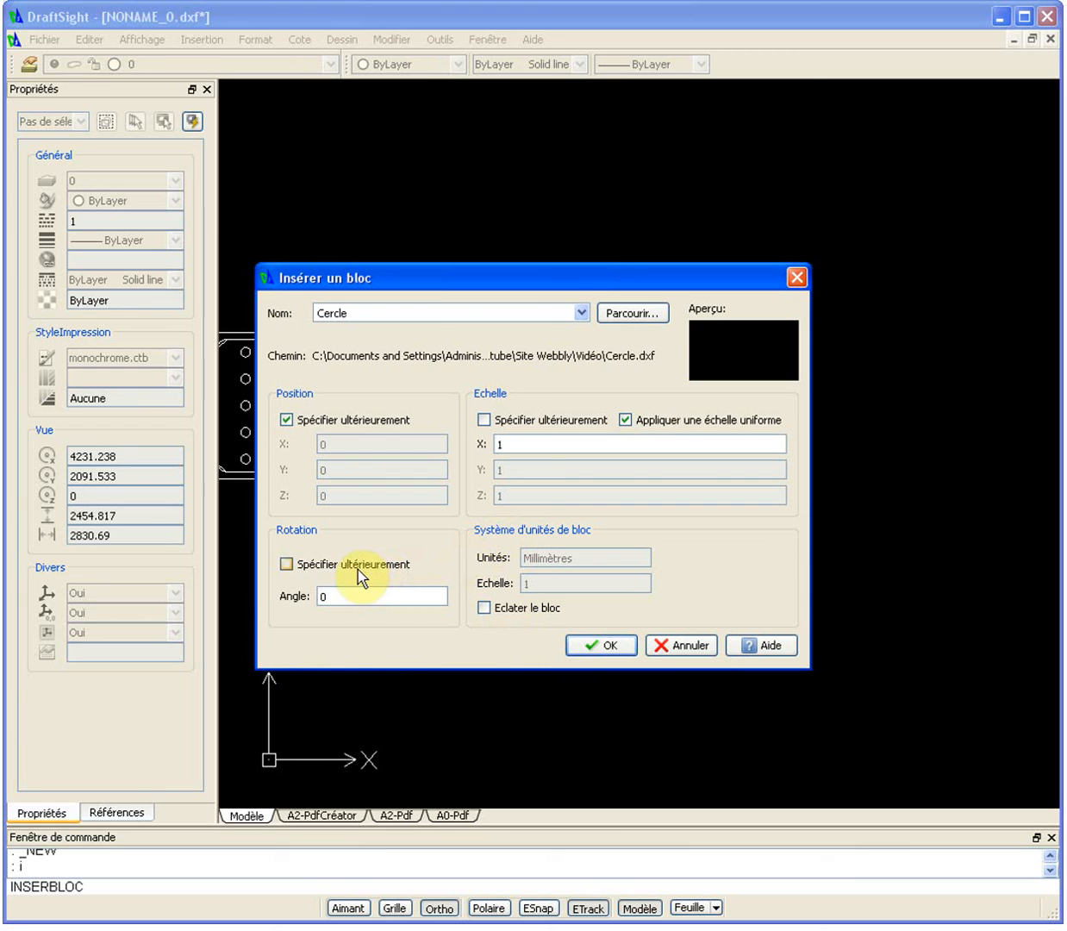
{"action": "left_click", "coordinate": [287, 565]}
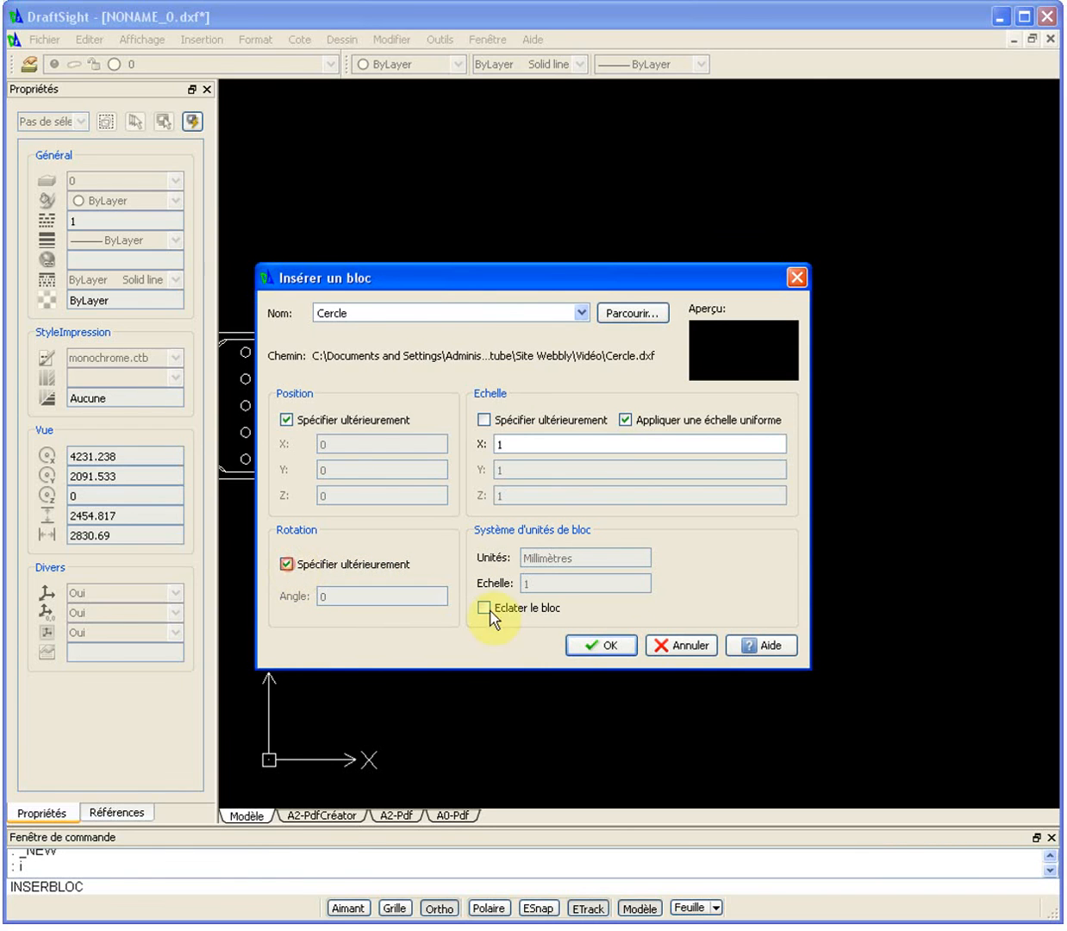
{"action": "left_click", "coordinate": [614, 646]}
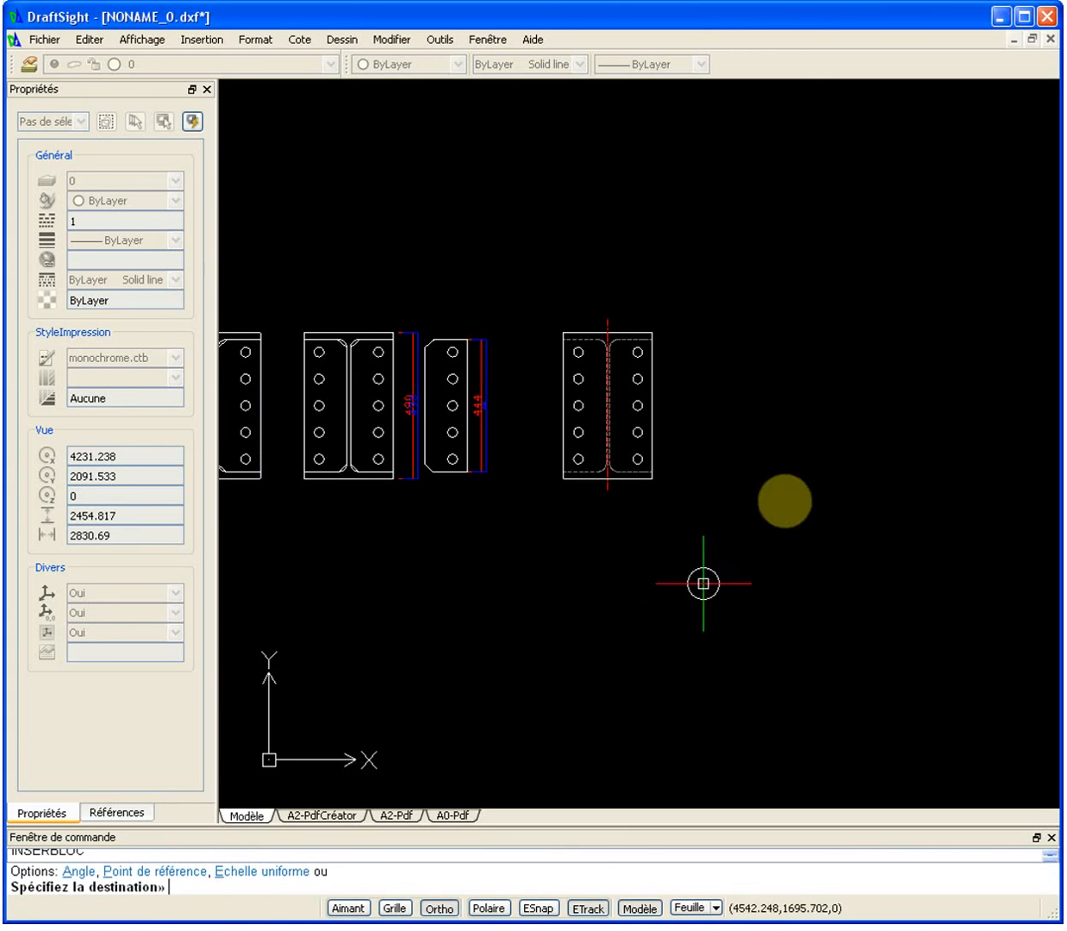
Step: Place the Cercle block to the right of the end-plate view, turn Ortho off, and rotate the block about 27 degrees
{"action": "left_click", "coordinate": [733, 438]}
{"action": "scroll", "coordinate": [780, 446], "scroll_direction": "up", "scroll_amount": 3}
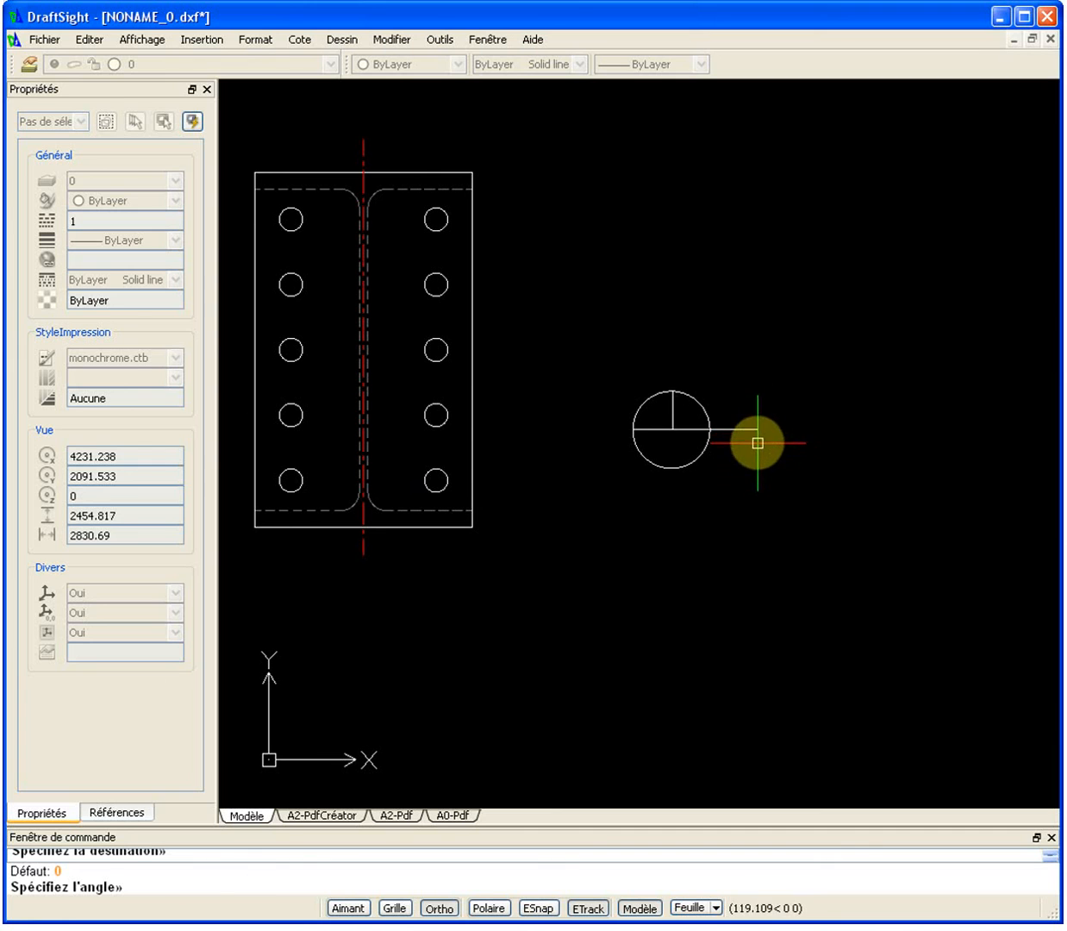
{"action": "key", "text": "F8"}
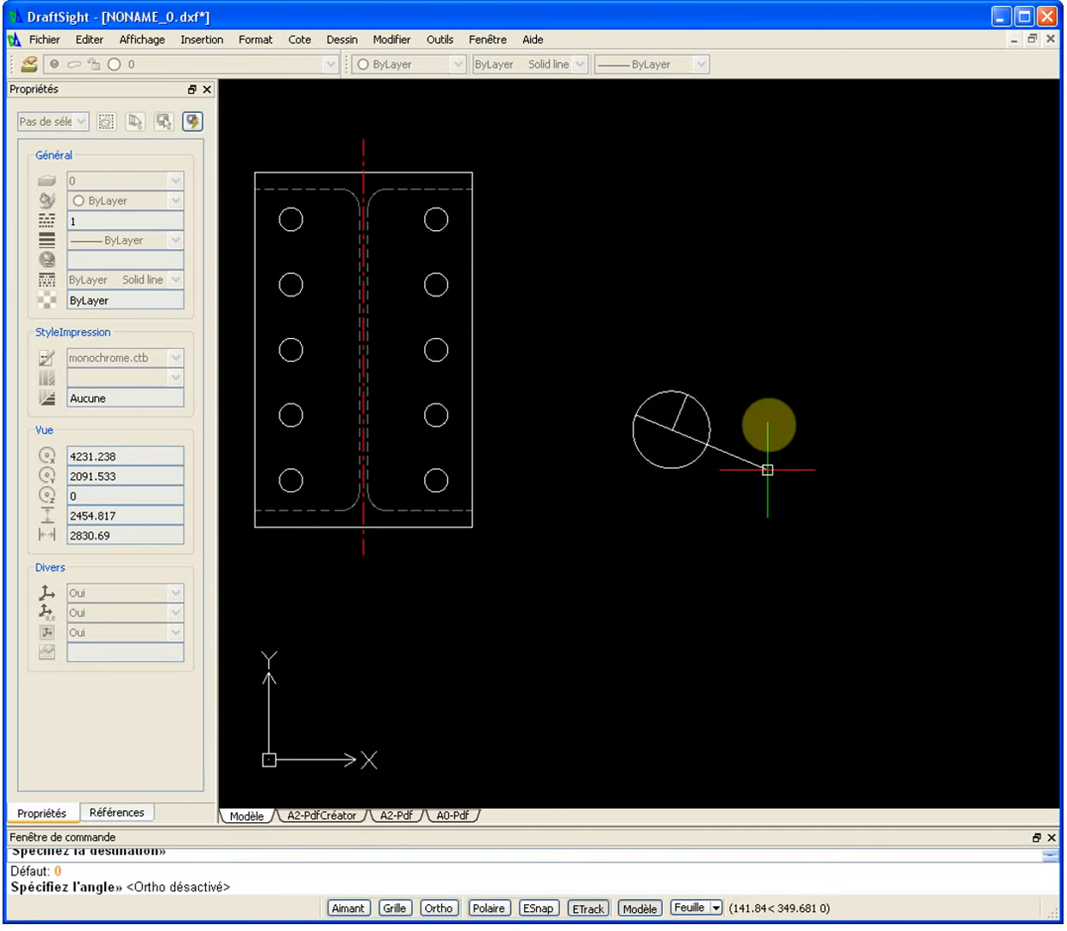
{"action": "left_click", "coordinate": [757, 386]}
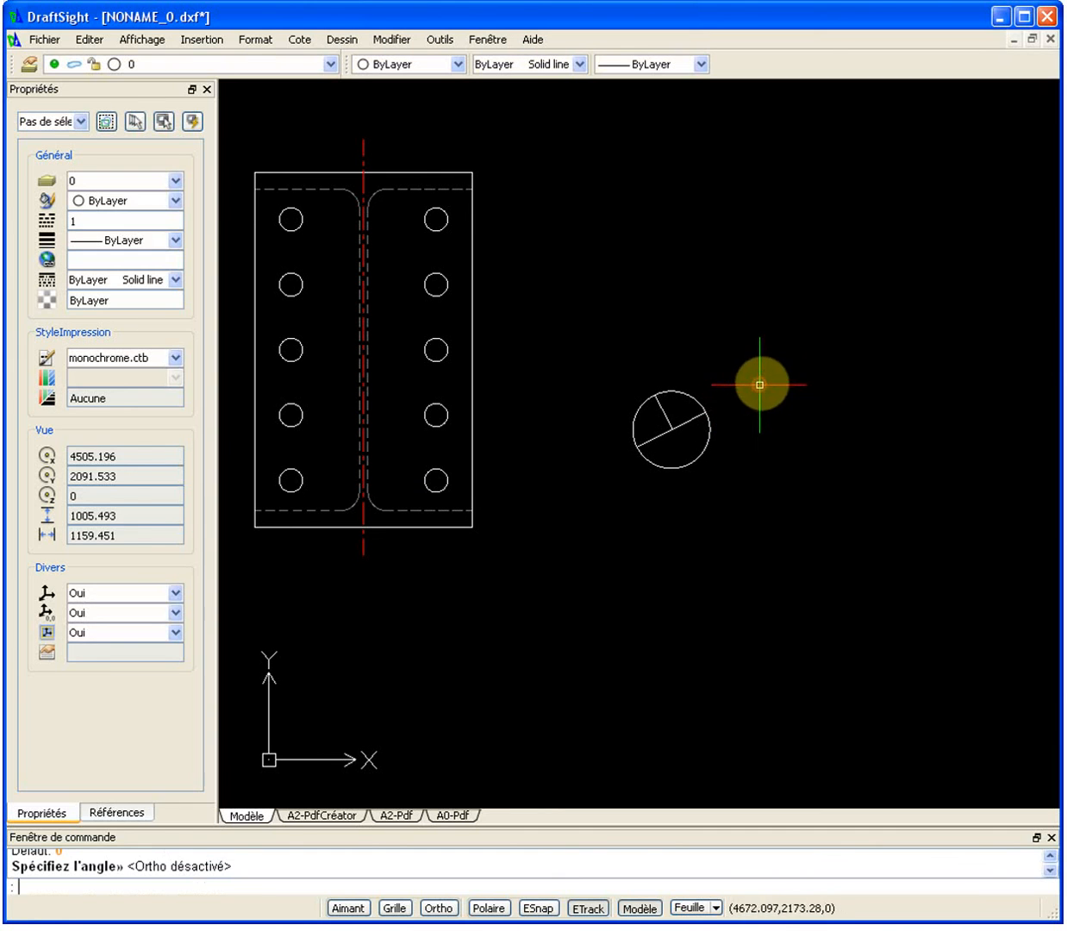
Step: Select the inserted Cercle block to examine its properties and its place beside the end-plate view
{"action": "left_click", "coordinate": [732, 422]}
{"action": "left_click", "coordinate": [666, 463]}
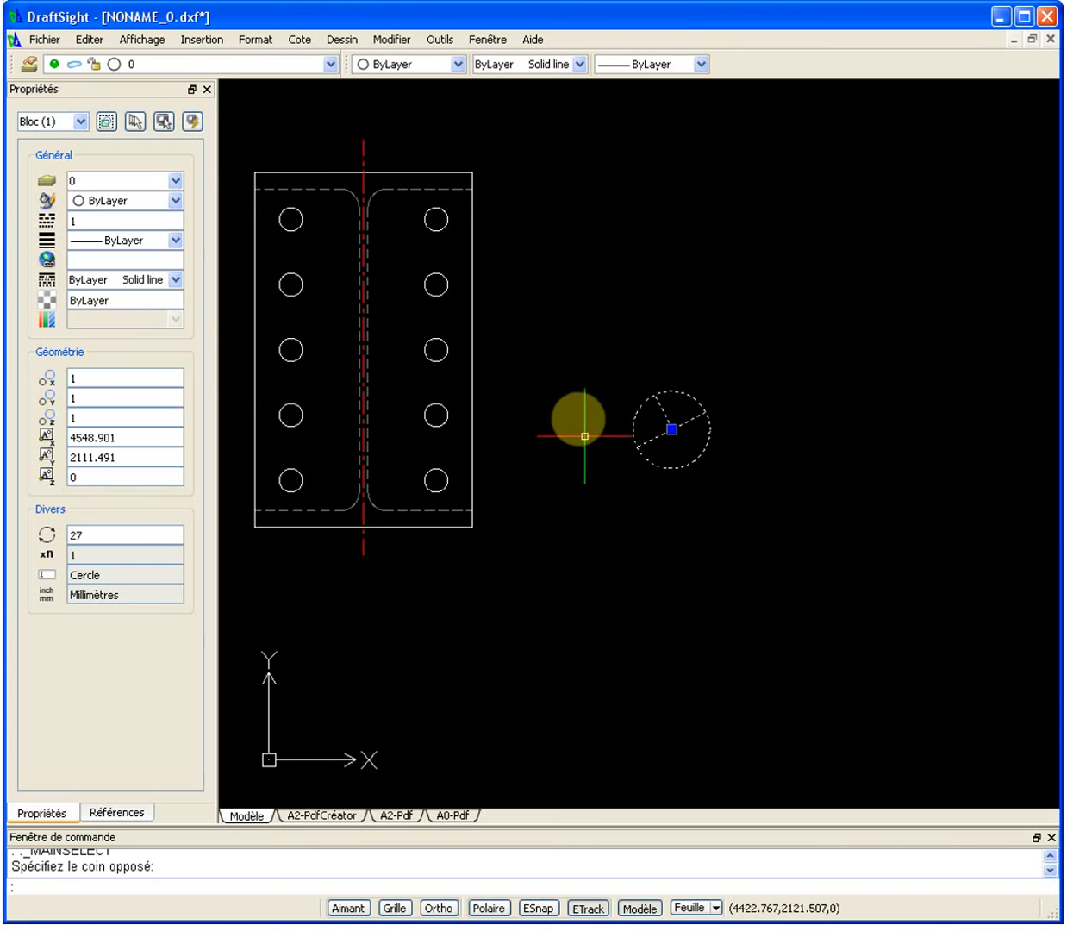
{"action": "middle_click_drag", "start_coordinate": [527, 381], "coordinate": [662, 395]}
{"action": "scroll", "coordinate": [662, 395], "scroll_direction": "down", "scroll_amount": 1}
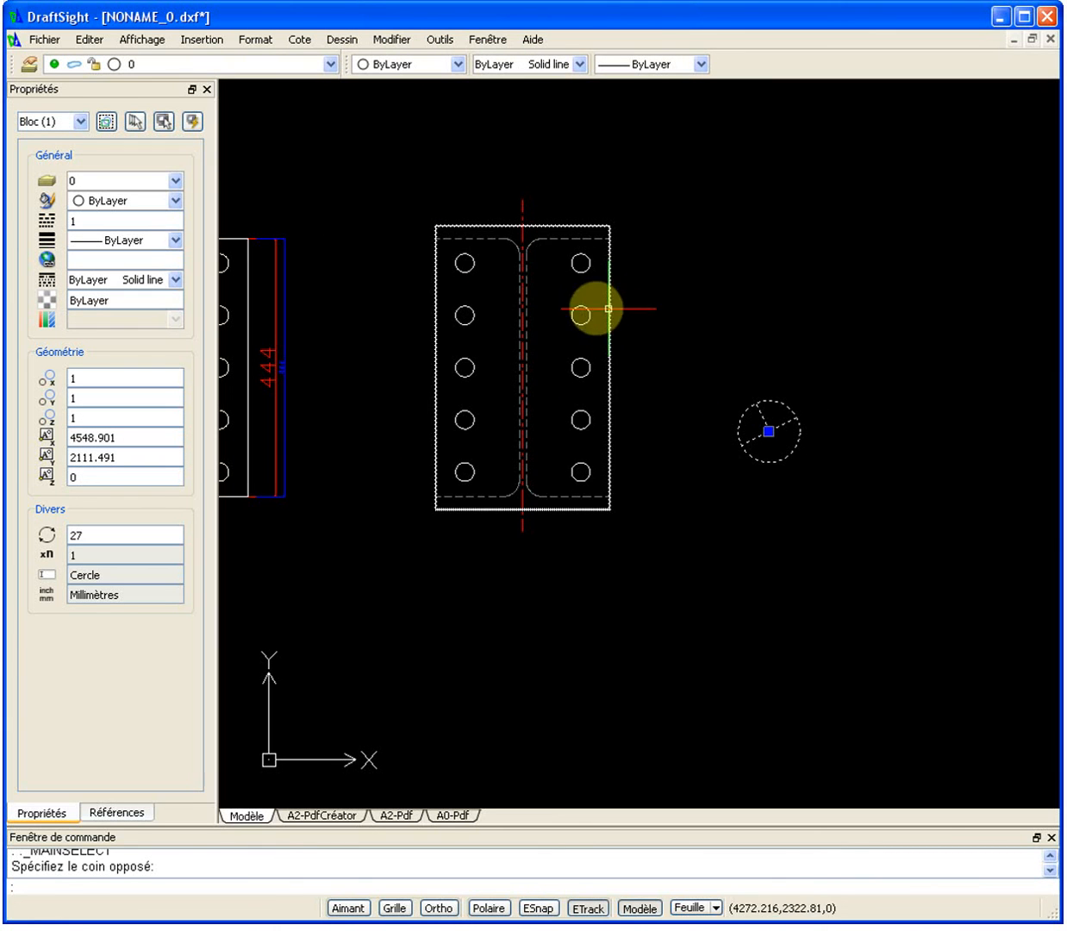